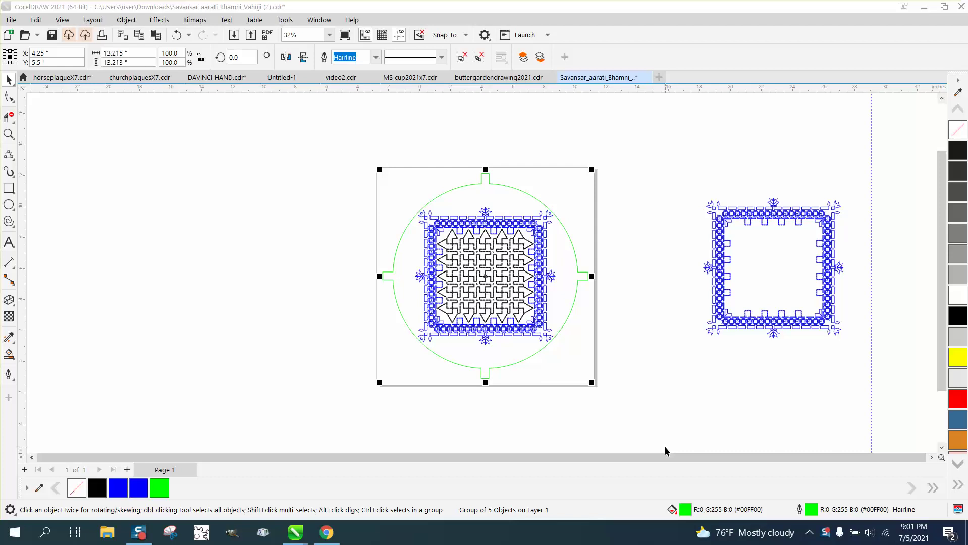
- Marquee-select the three plaque objects and Ungroup All
left_click(24, 144)
left_click_drag(363, 156, 453, 298)
left_click_drag(647, 407, 646, 408)
left_click(126, 20)
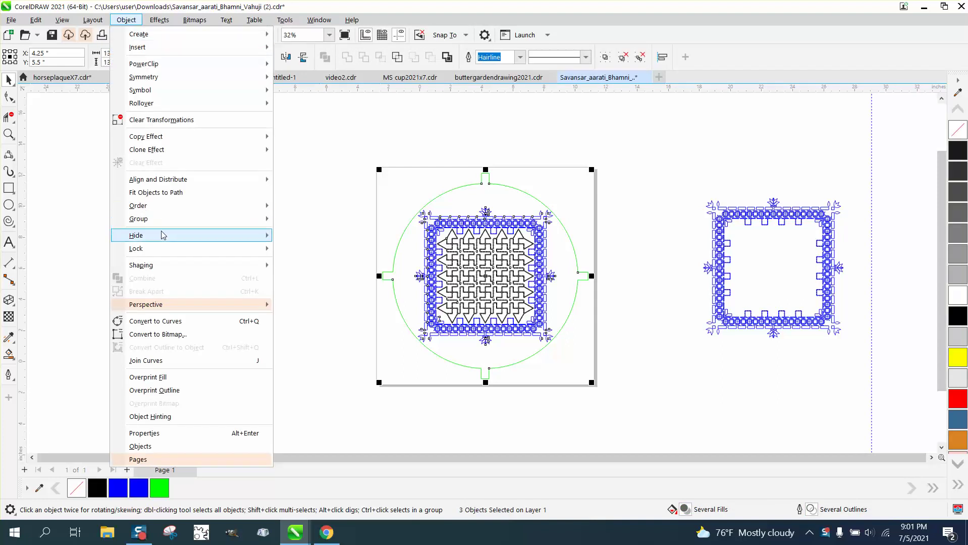
mouse_move(176, 220)
left_click(309, 246)
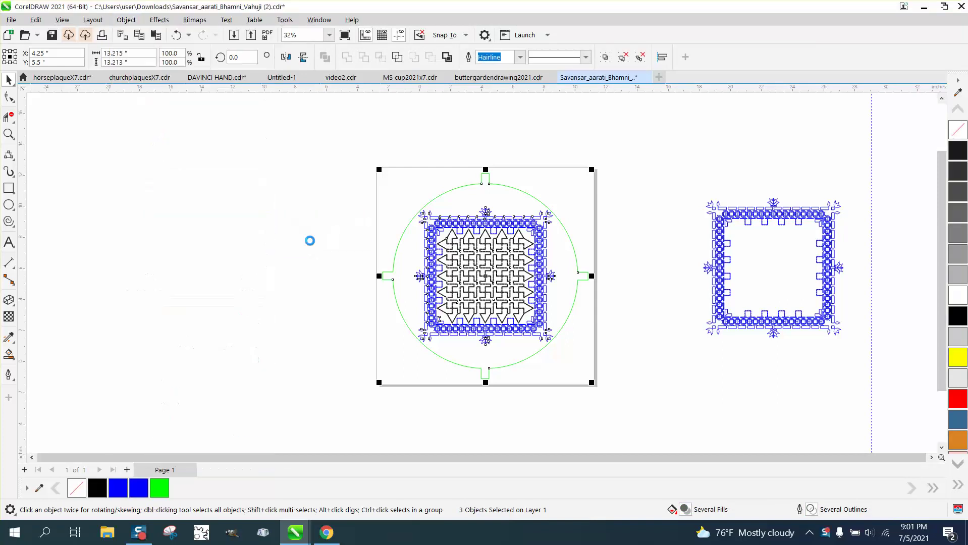
- Move the green circle left off the page and shift its four tabs onto it
left_click(451, 190)
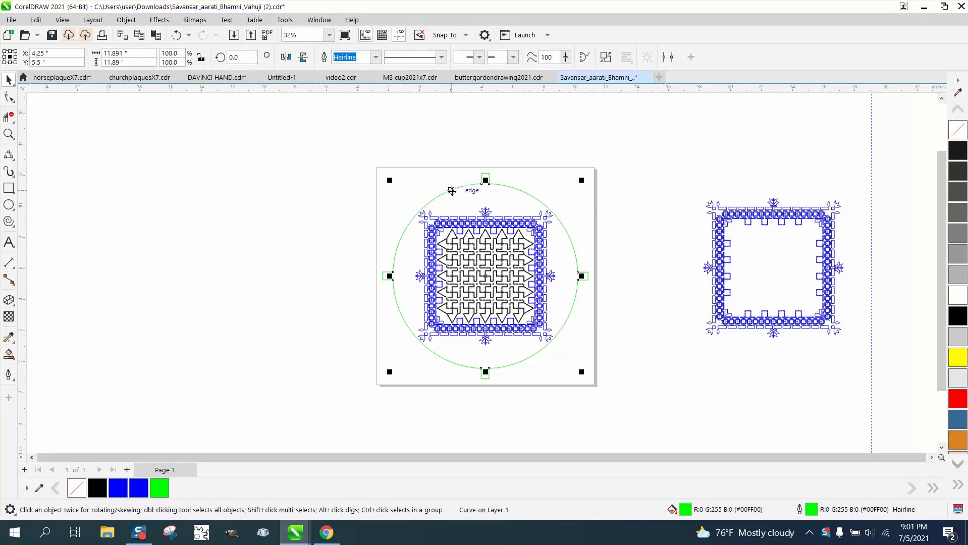
left_click_drag(451, 190, 265, 191)
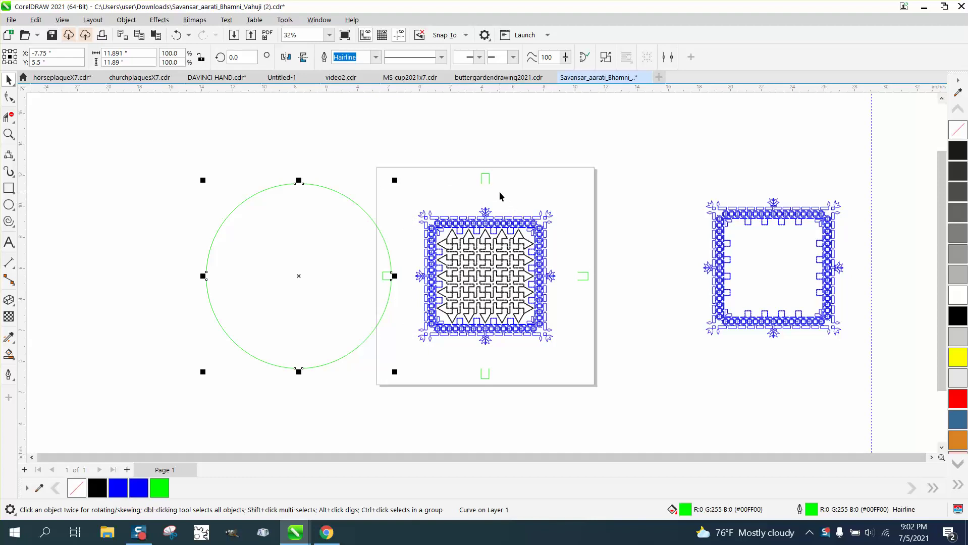
key("shift+Left")
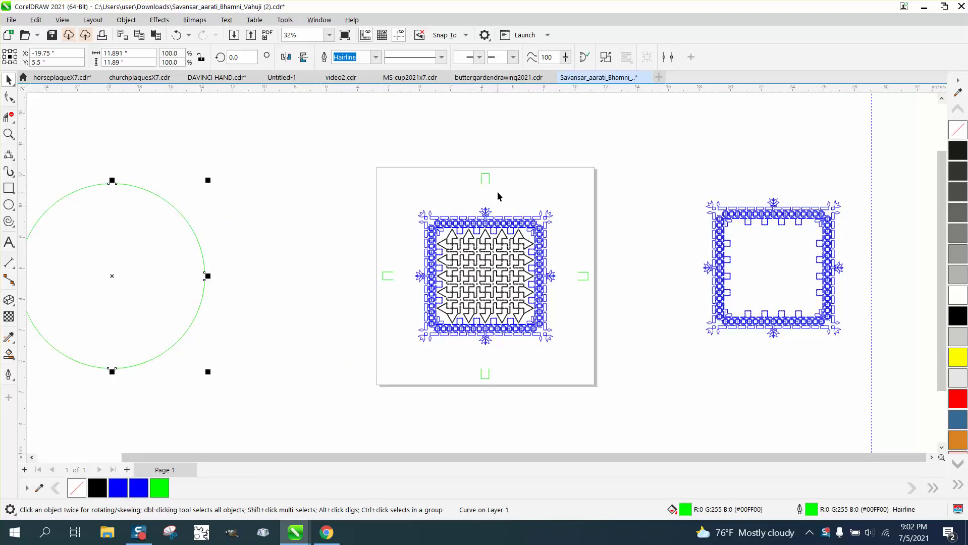
left_click_drag(464, 170, 544, 214)
key("shift+Left")
key("shift+Left")
left_click_drag(571, 245, 607, 301)
key("shift+Left")
key("shift+Left")
left_click_drag(510, 363, 459, 381)
key("shift+Left")
key("shift+Left")
left_click_drag(380, 272, 394, 290)
key("shift+Left")
key("shift+Left")
- Delete both blue frame designs
scroll(398, 291, "down", 1)
left_click_drag(393, 194, 776, 379)
key("Delete")
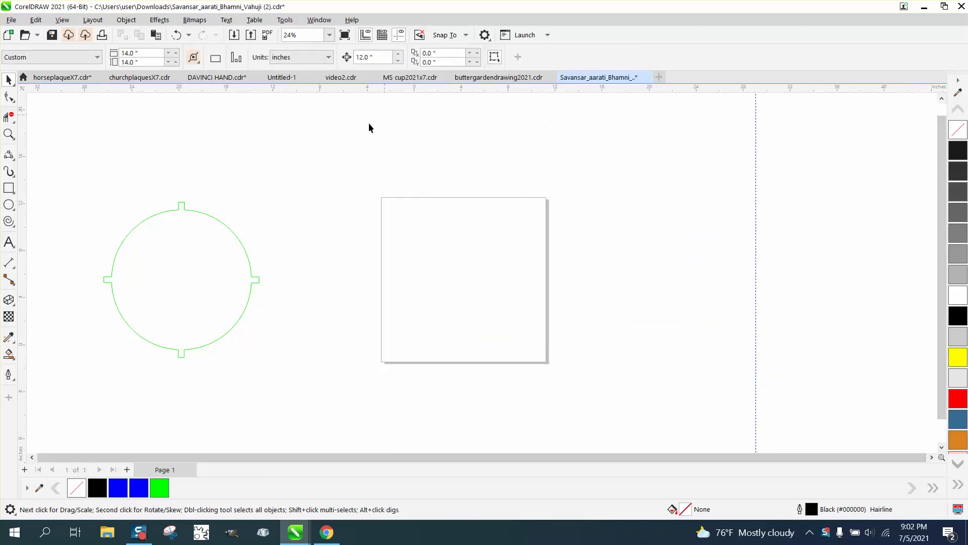
- Select the circle and its four tabs and show them in the Objects docker
left_click_drag(164, 327, 378, 367)
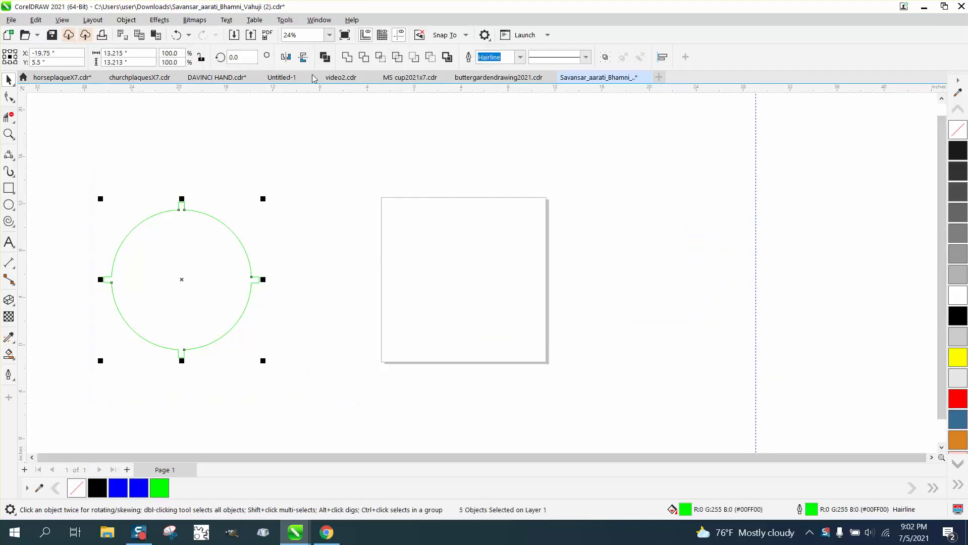
left_click(319, 20)
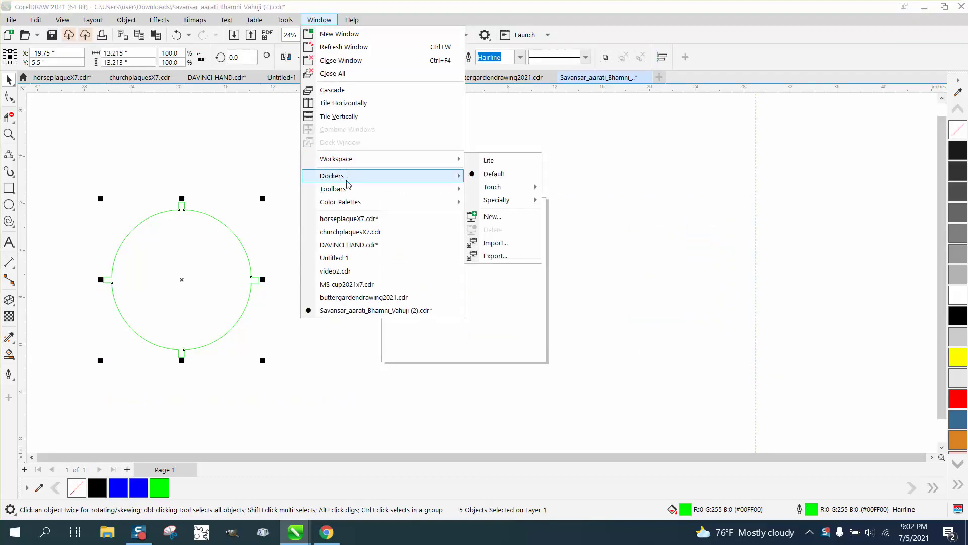
mouse_move(347, 178)
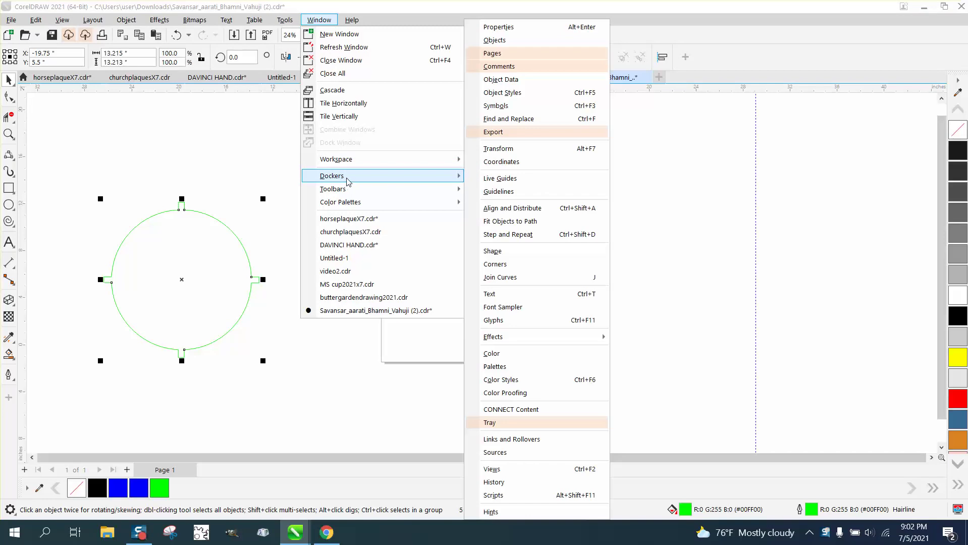
left_click(496, 40)
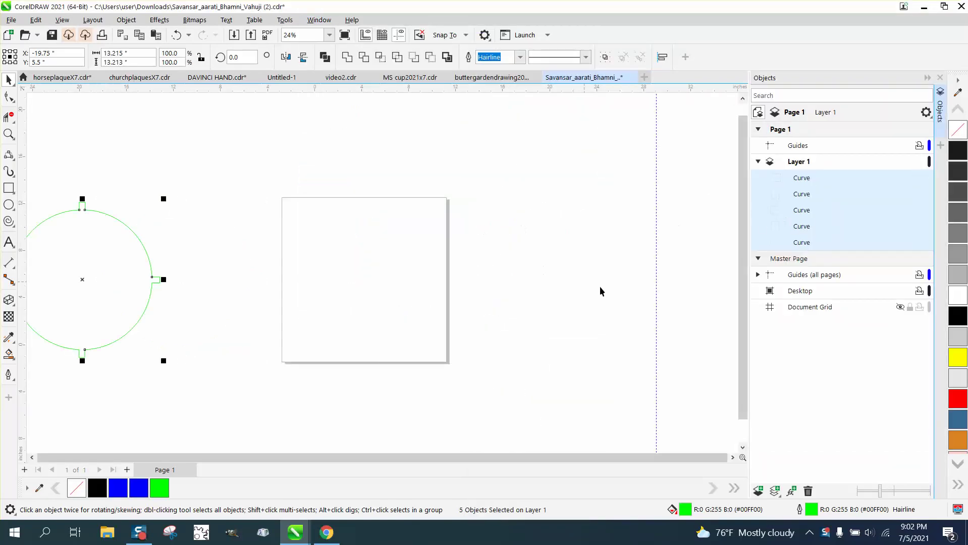
left_click(672, 270)
left_click(797, 246)
left_click(8, 134)
scroll(174, 199, "down", 3)
left_click_drag(56, 201, 225, 336)
left_click(8, 79)
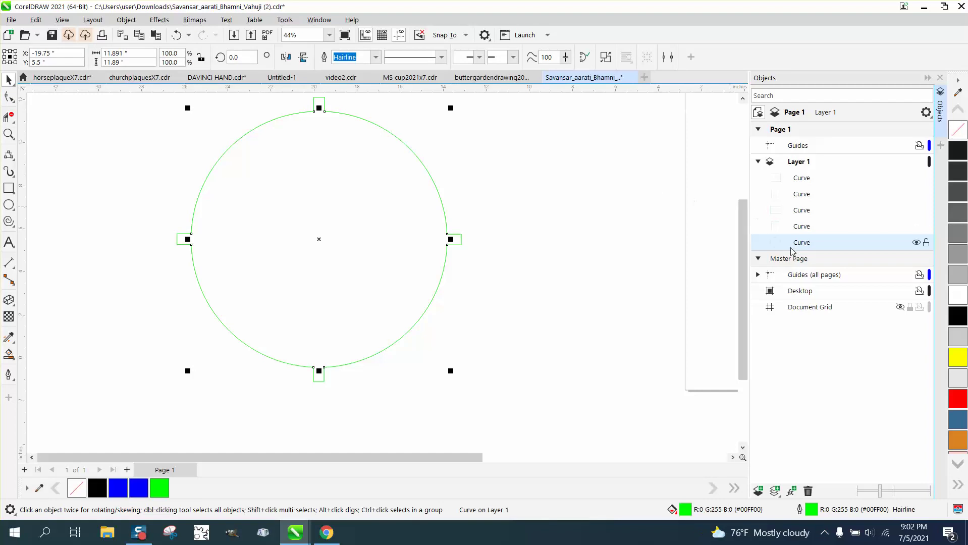
left_click(677, 248)
left_click(807, 245)
key("Tab")
key("Tab")
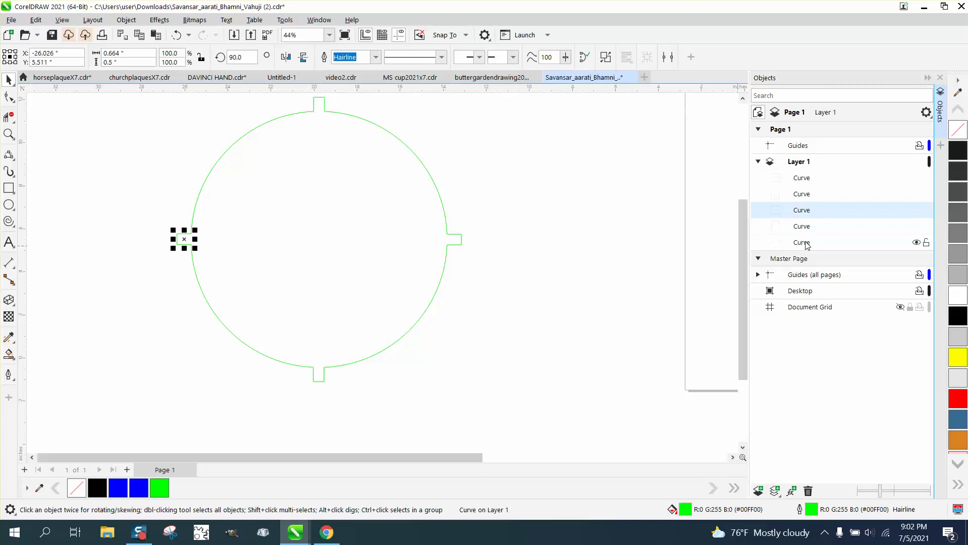
key("Tab")
key("Tab")
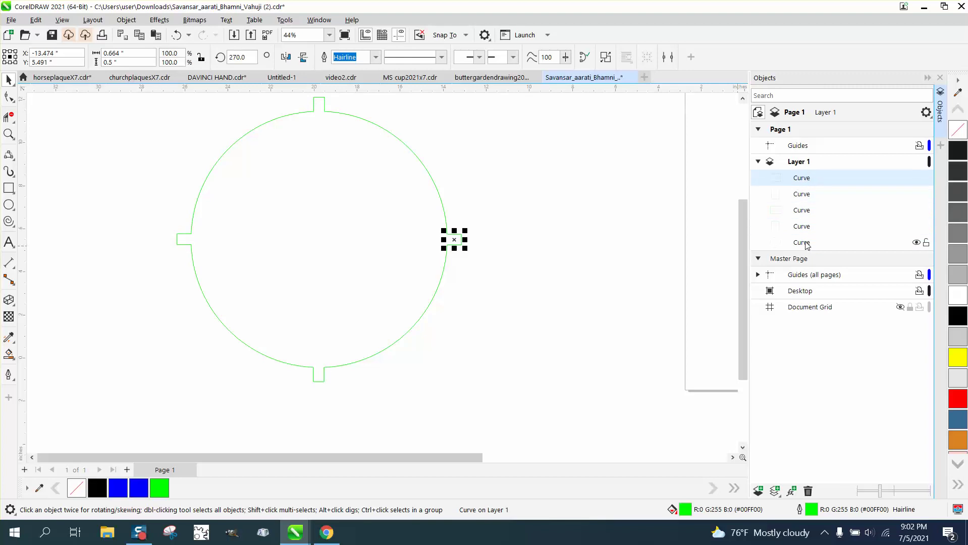
key("Escape")
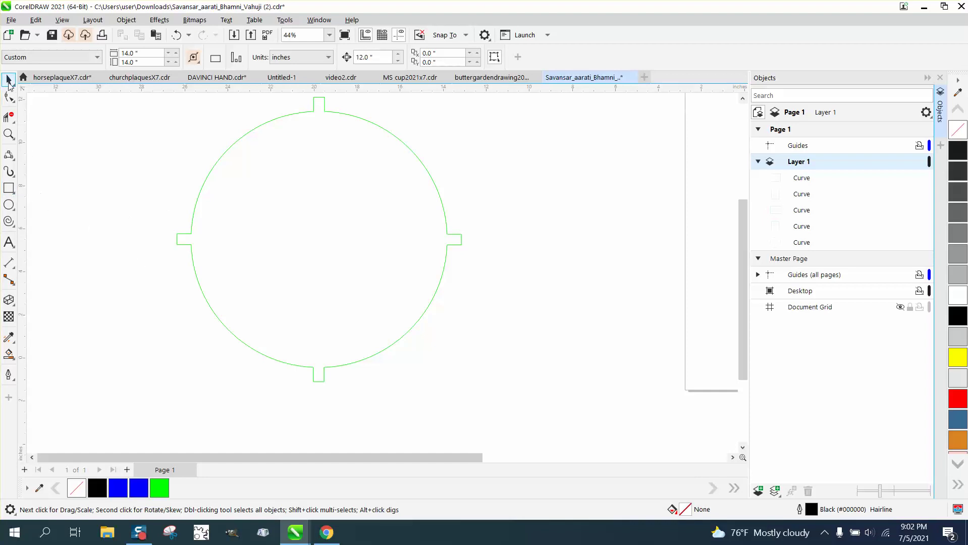
scroll(146, 181, "down", 1)
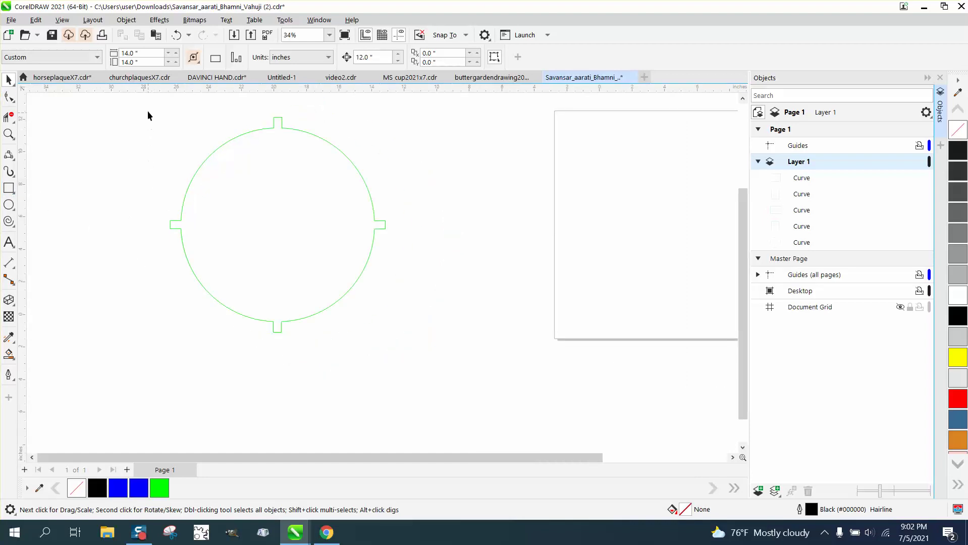
- Weld the circle and four tabs into one outline and draw a rectangle around it
left_click_drag(459, 362, 460, 364)
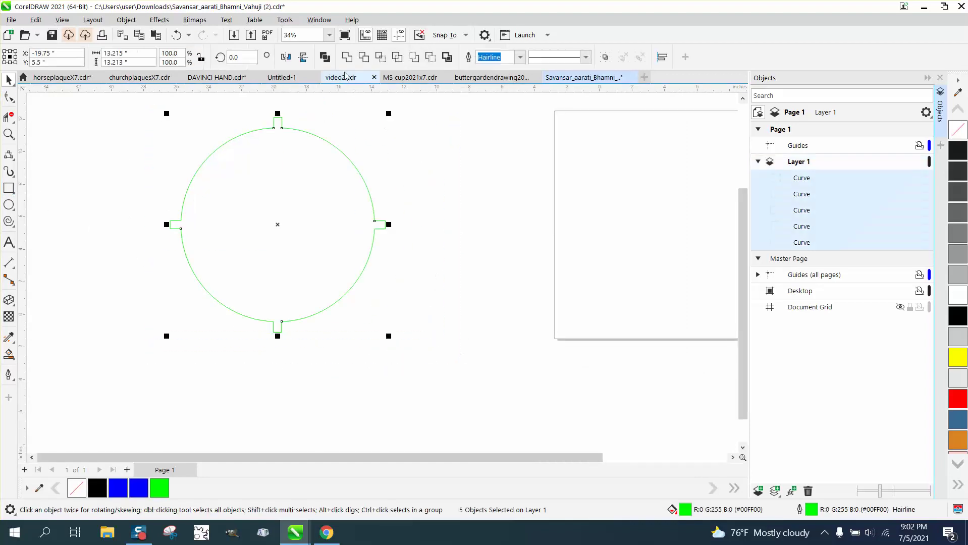
left_click(347, 57)
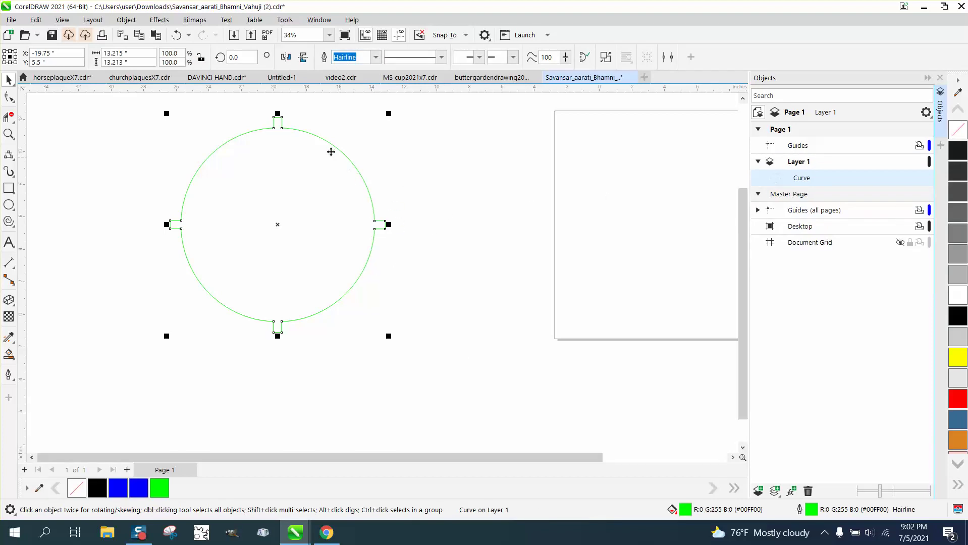
left_click(8, 354)
left_click(8, 187)
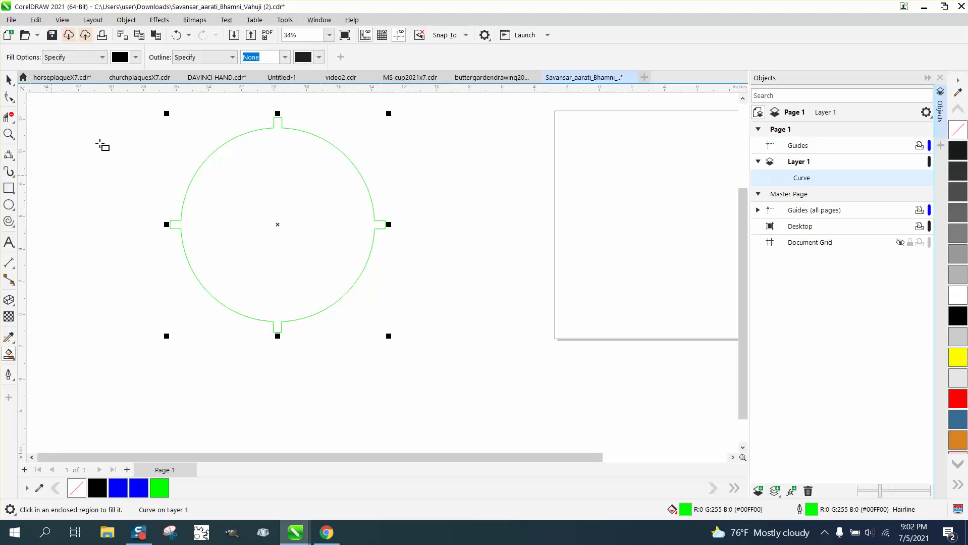
left_click_drag(126, 113, 446, 364)
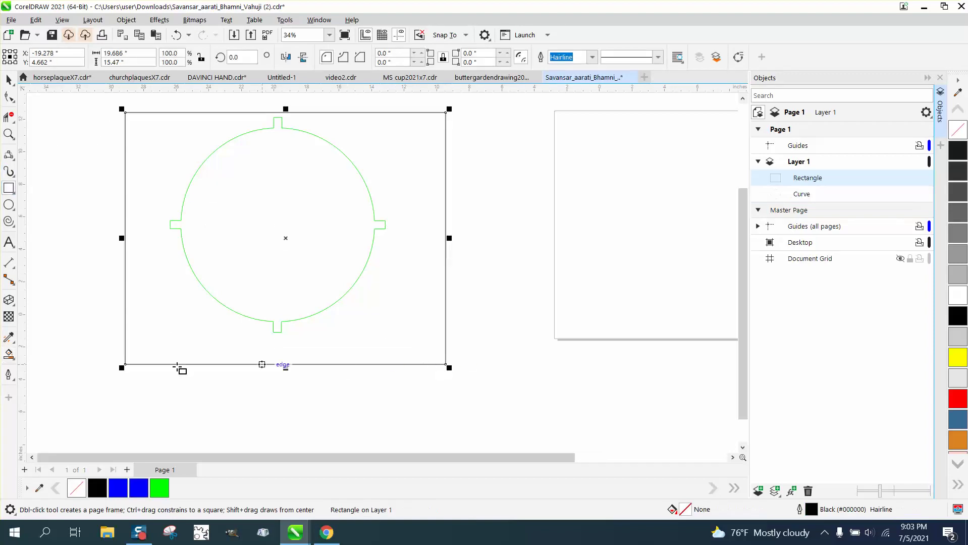
- Smart Fill the area inside the rectangle black
left_click(14, 363)
left_click(46, 368)
left_click(230, 275)
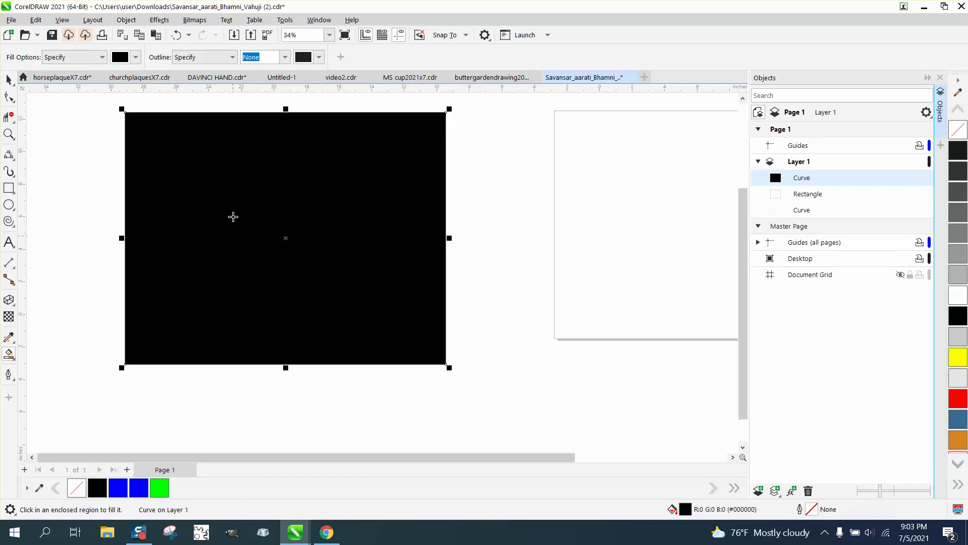
- Undo the fill, rectangle and weld until both deleted blue frames return
left_click(176, 35)
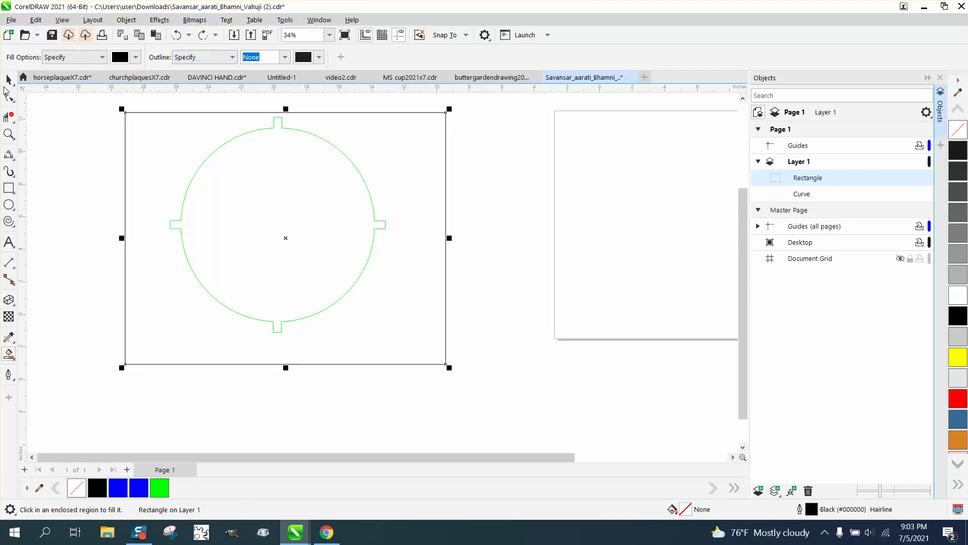
key("Delete")
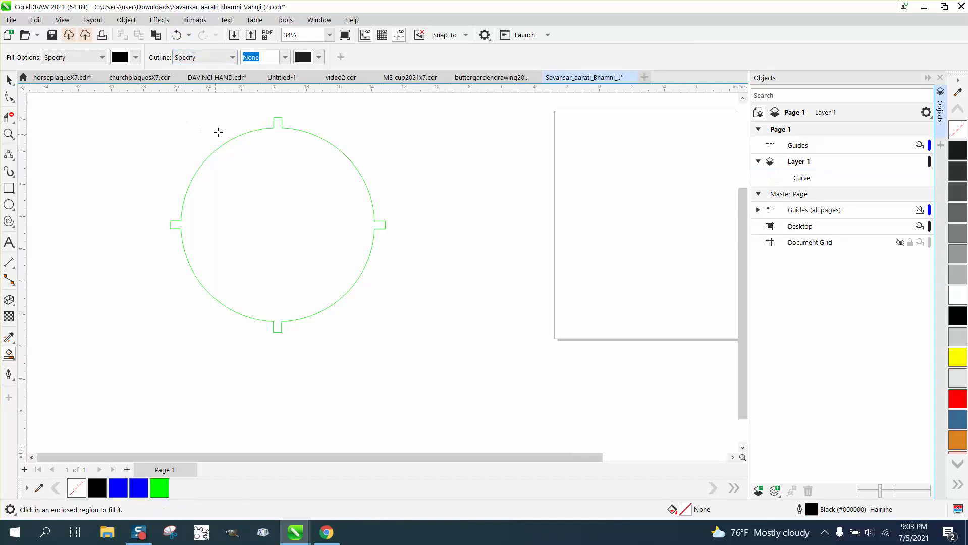
left_click(176, 35)
left_click(176, 35)
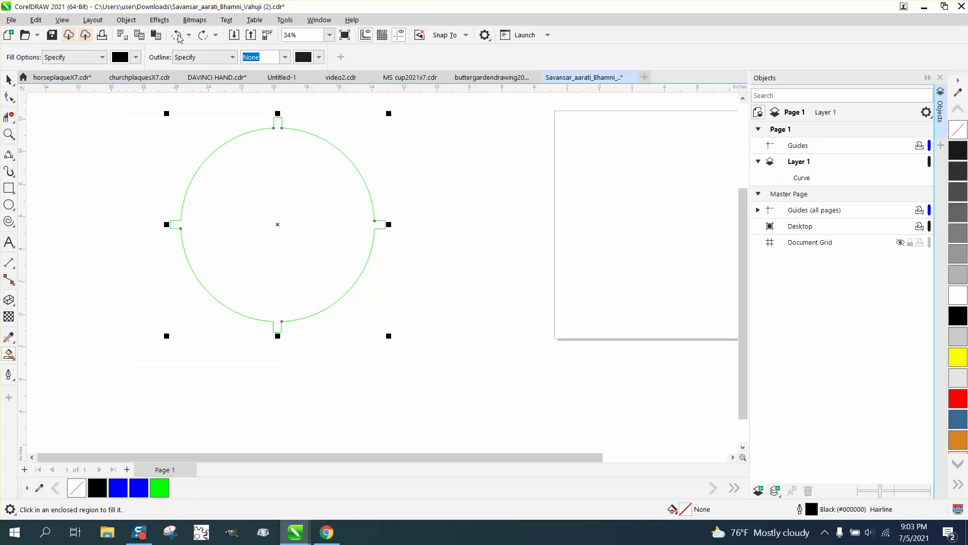
left_click(176, 35)
left_click(176, 35)
left_click(177, 35)
scroll(272, 182, "down", 2)
- Select small curves in the pattern and zoom in on the blue pattern
scroll(286, 187, "down", 1)
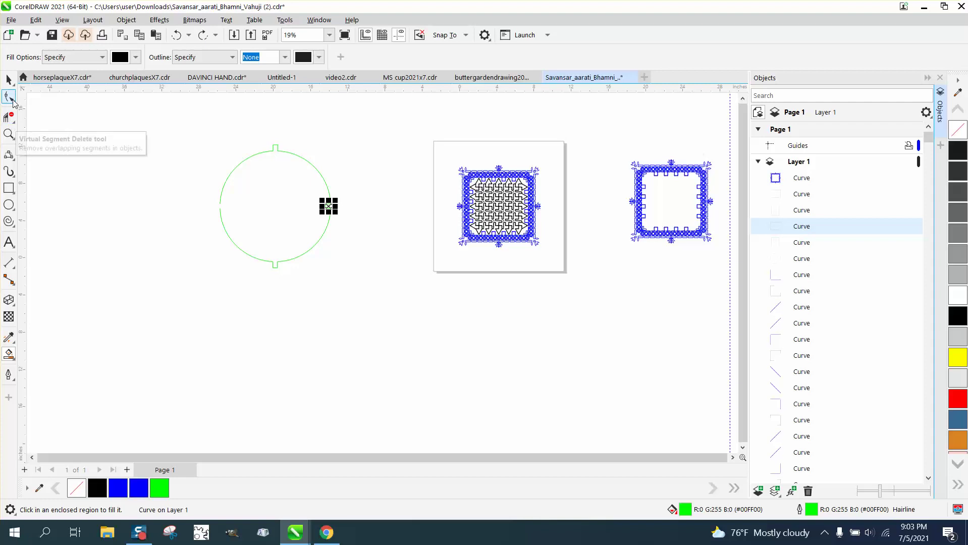
left_click(9, 80)
left_click(468, 176)
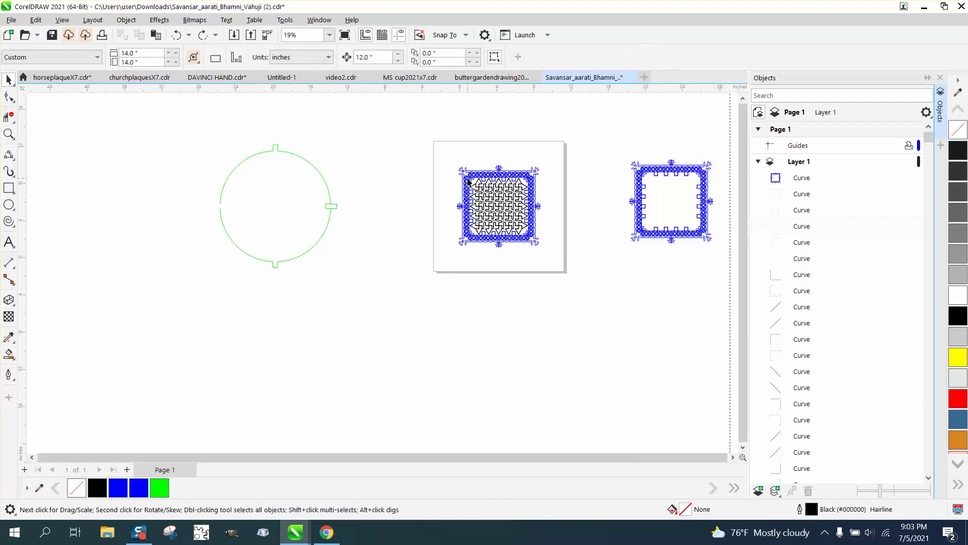
left_click(493, 191)
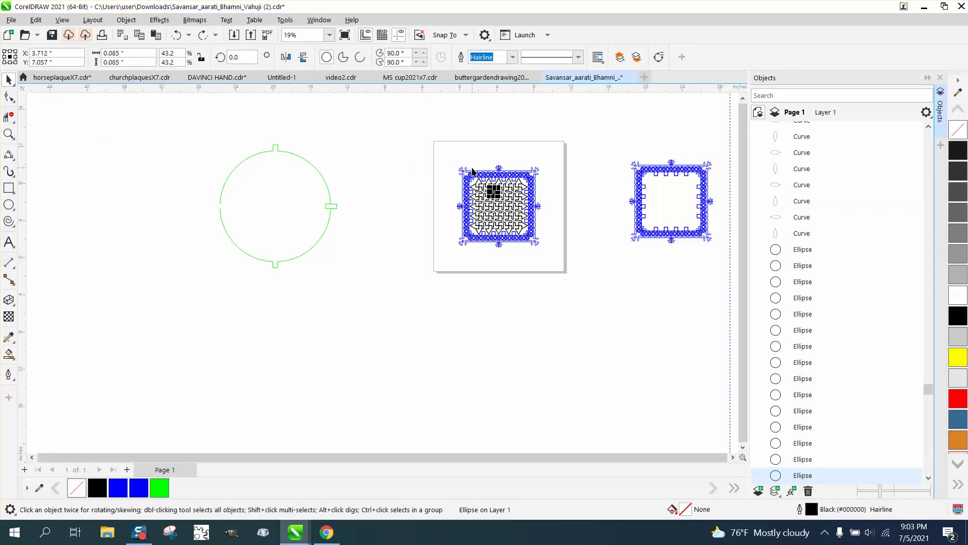
left_click(9, 134)
left_click_drag(447, 208, 562, 275)
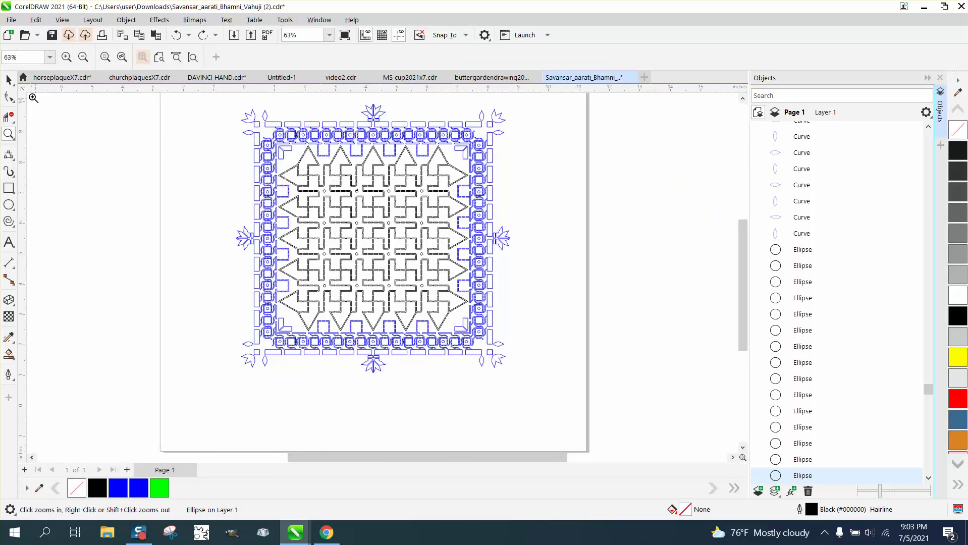
key("space")
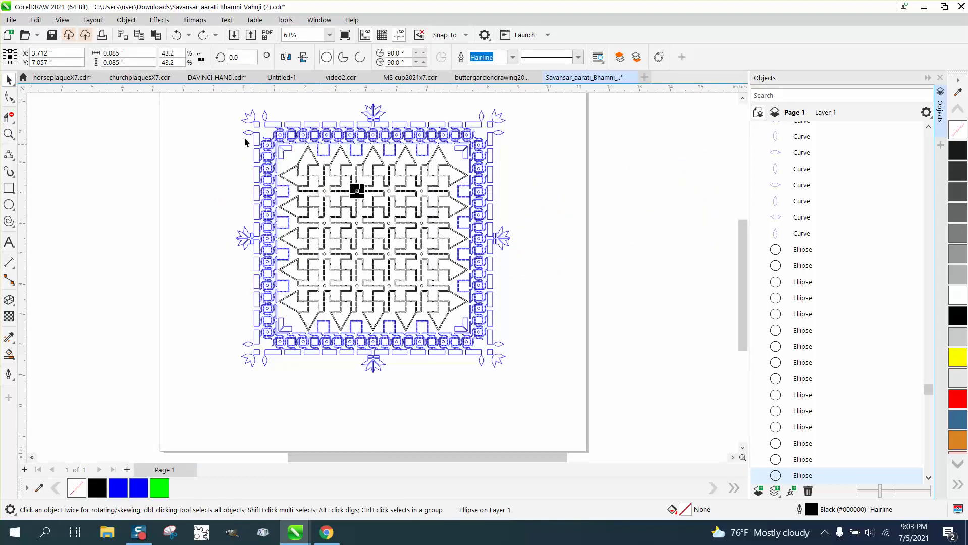
- Undo repeatedly until the green circle reappears and the black pattern sits left of the page
left_click(177, 35)
left_click(177, 35)
left_click(177, 35)
left_click(178, 35)
left_click(177, 35)
left_click(177, 35)
left_click(178, 35)
left_click(178, 35)
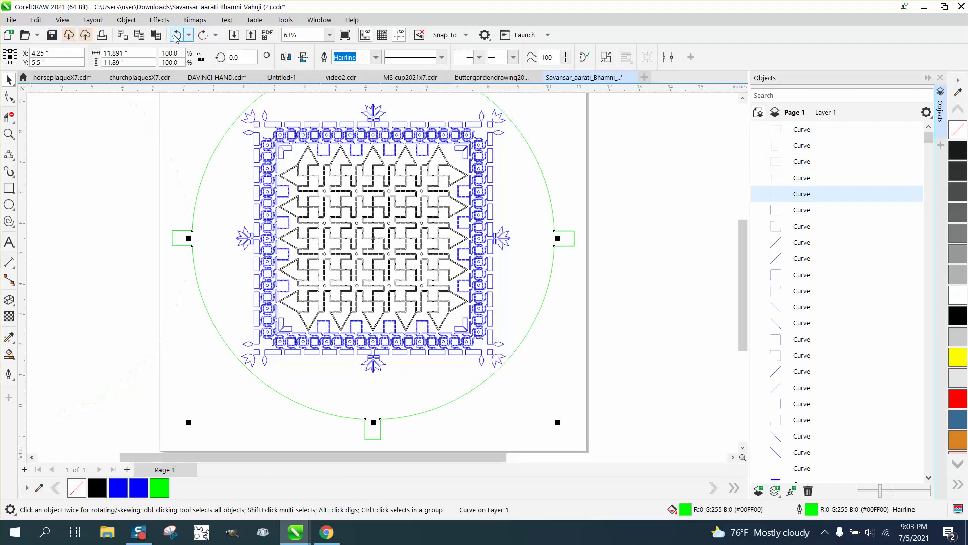
left_click(177, 35)
left_click(177, 34)
scroll(181, 152, "down", 1)
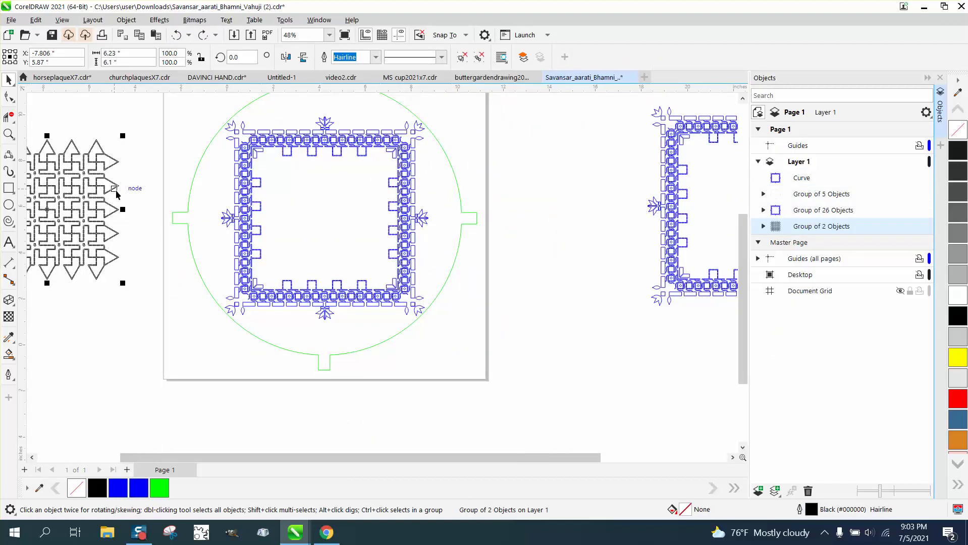
- Nudge the blue frame group 12 inches down below the page
left_click(282, 151)
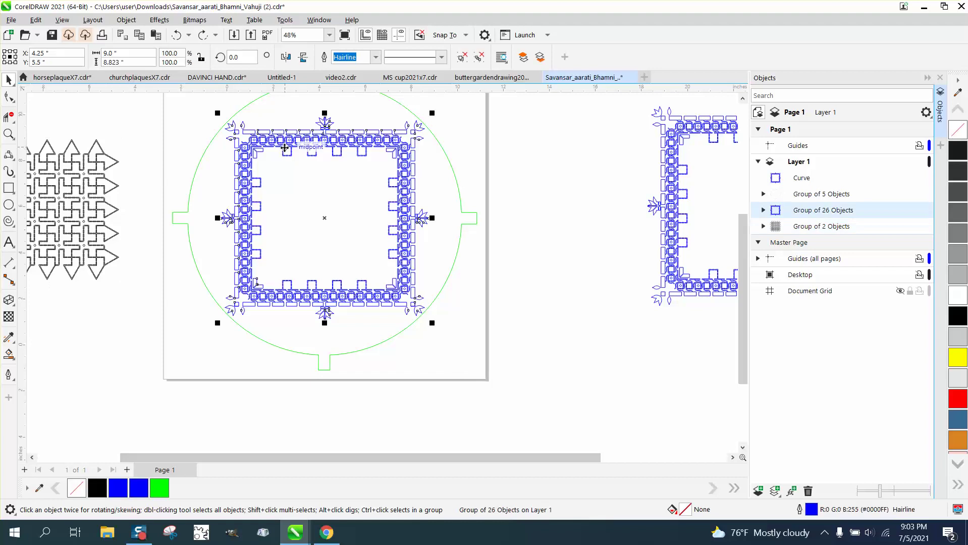
scroll(282, 147, "down", 2)
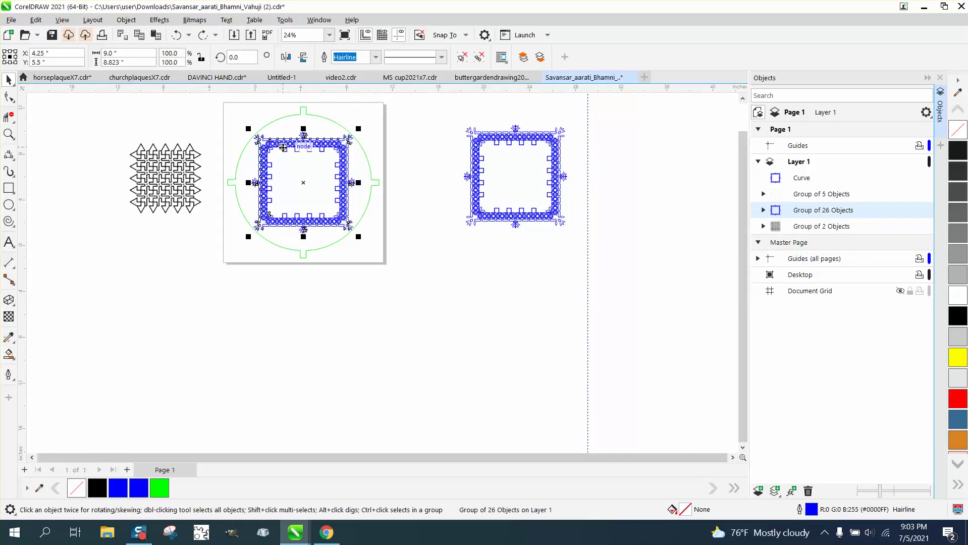
key("Down")
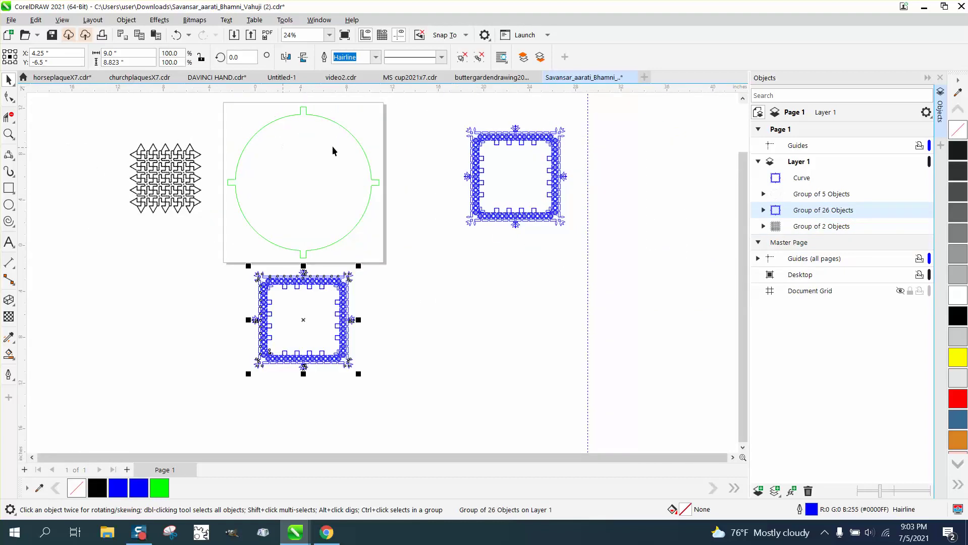
- Zoom in closely on the blue frame's left edge and corner joint
left_click(8, 134)
left_click_drag(259, 292, 283, 304)
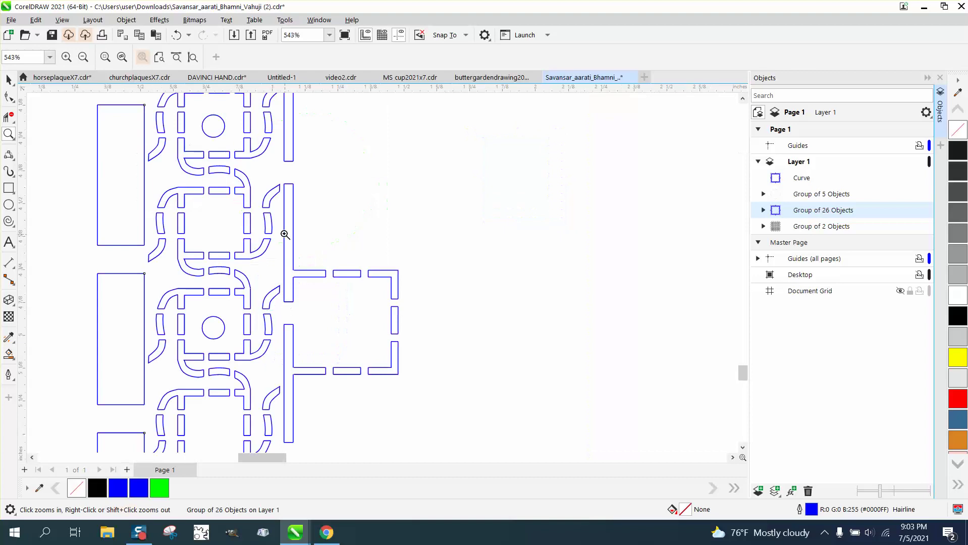
left_click_drag(132, 221, 159, 255)
left_click_drag(296, 302, 375, 359)
scroll(429, 307, "down", 5)
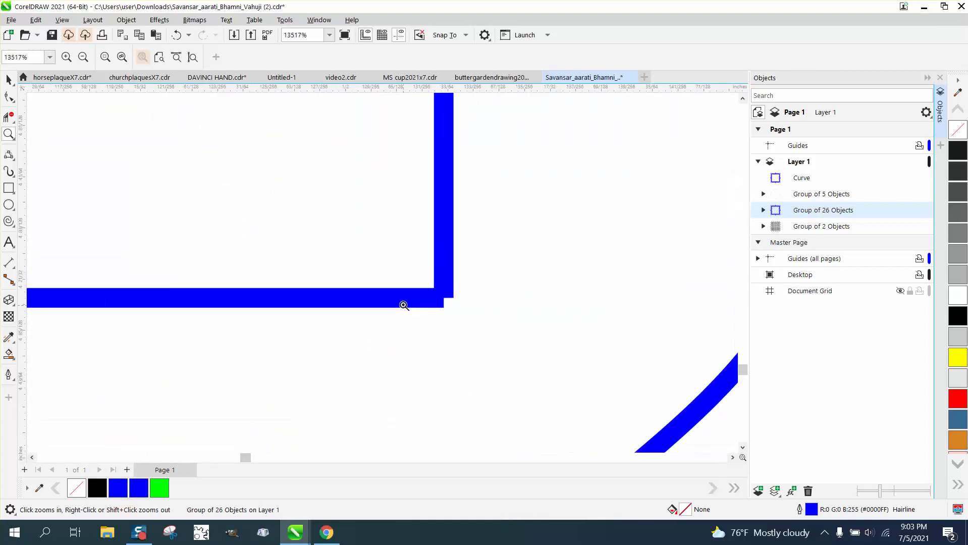
scroll(410, 287, "up", 4)
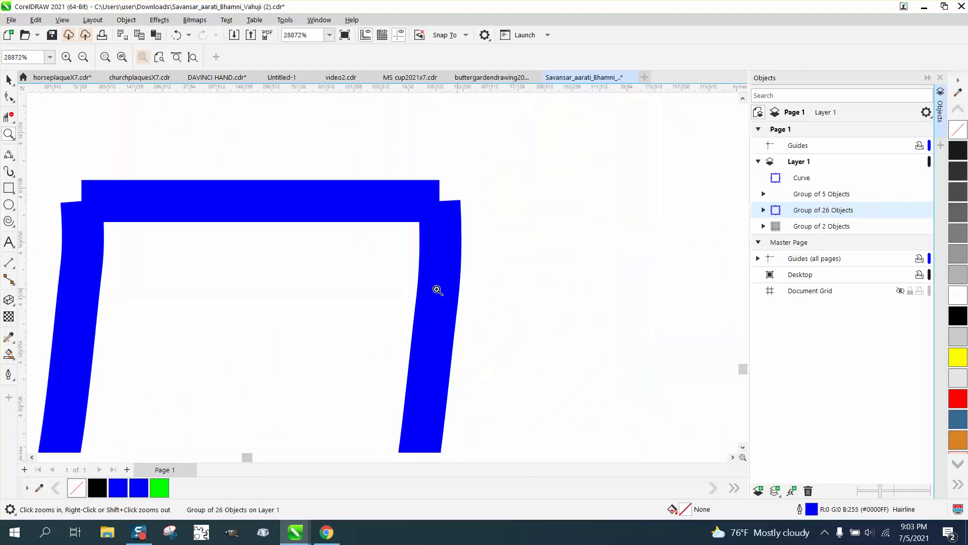
scroll(357, 290, "down", 3)
scroll(334, 289, "down", 7)
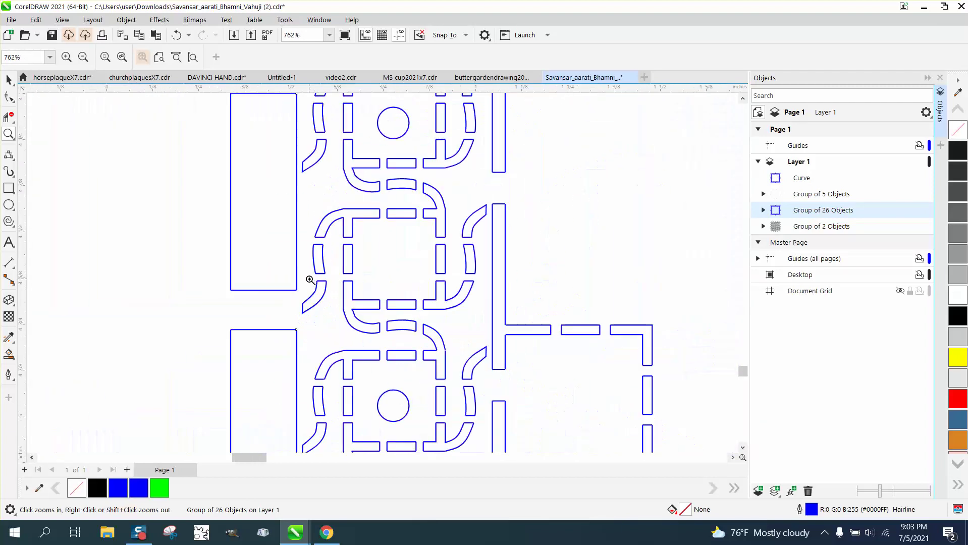
scroll(300, 274, "down", 1)
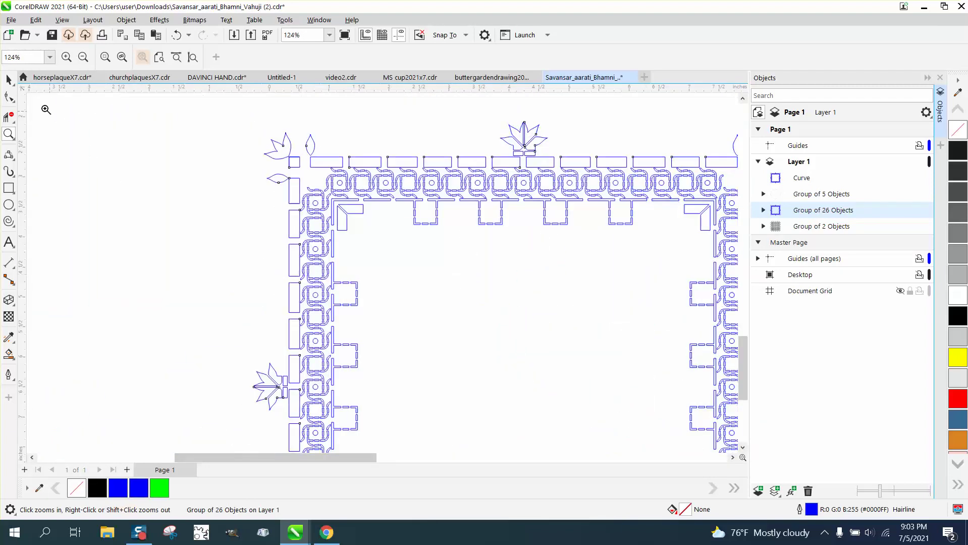
- Select the Group of 26 Objects and Ungroup All into 1592 separate objects
left_click(8, 80)
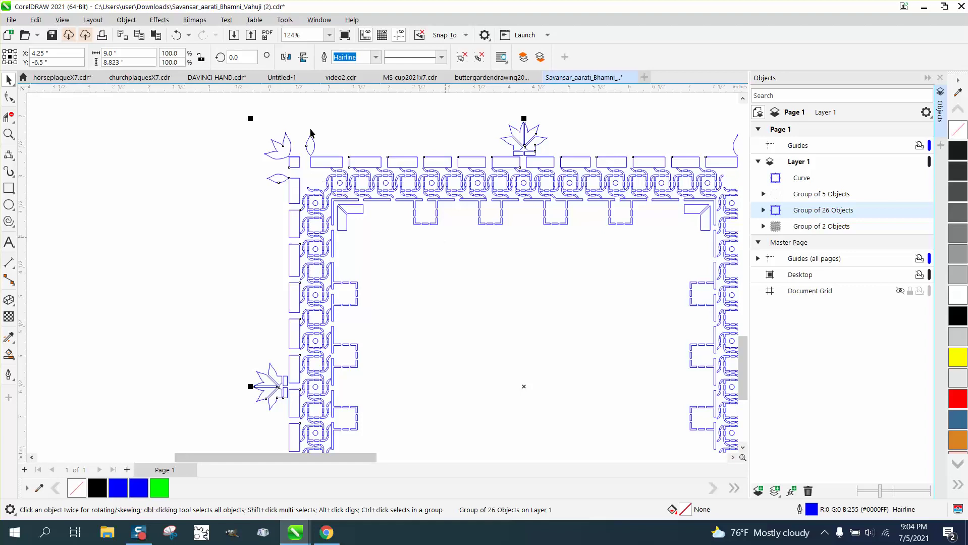
left_click(325, 155)
left_click(326, 167)
left_click(126, 20)
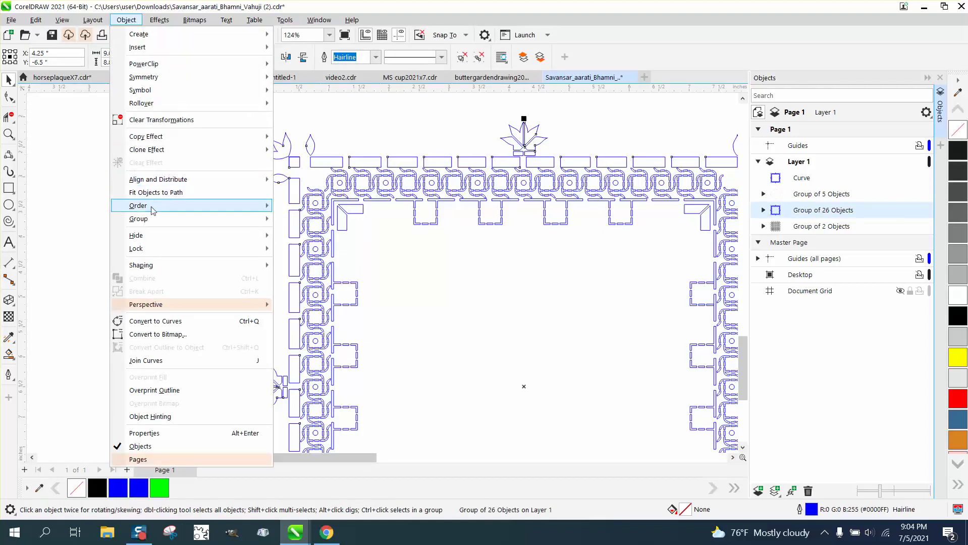
mouse_move(148, 219)
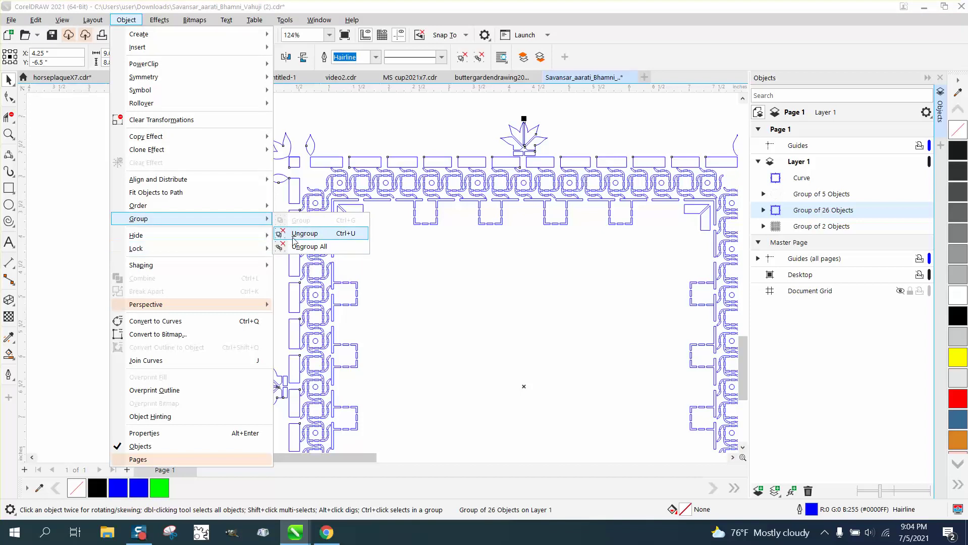
left_click(302, 246)
scroll(202, 202, "down", 4)
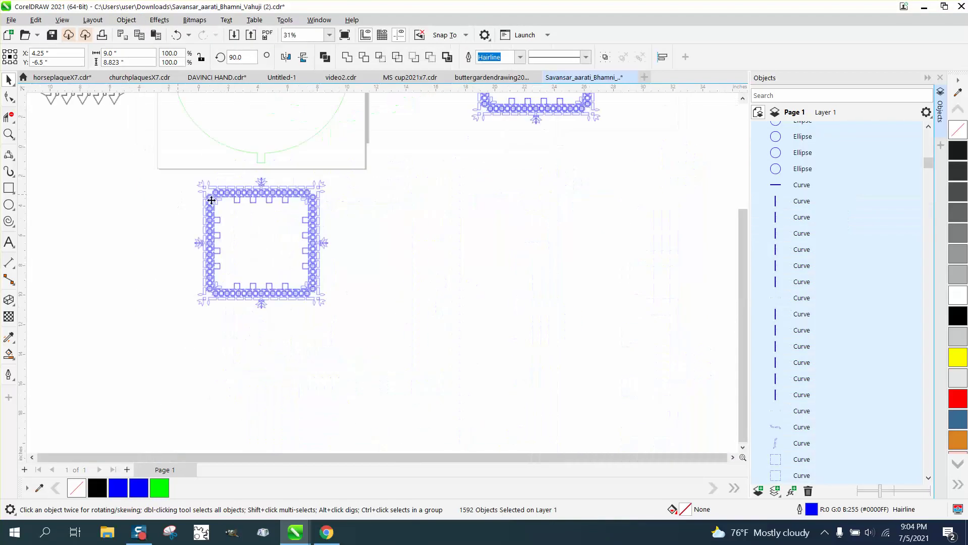
- Delete the black pattern left of the page
scroll(219, 200, "down", 3)
scroll(282, 162, "down", 1)
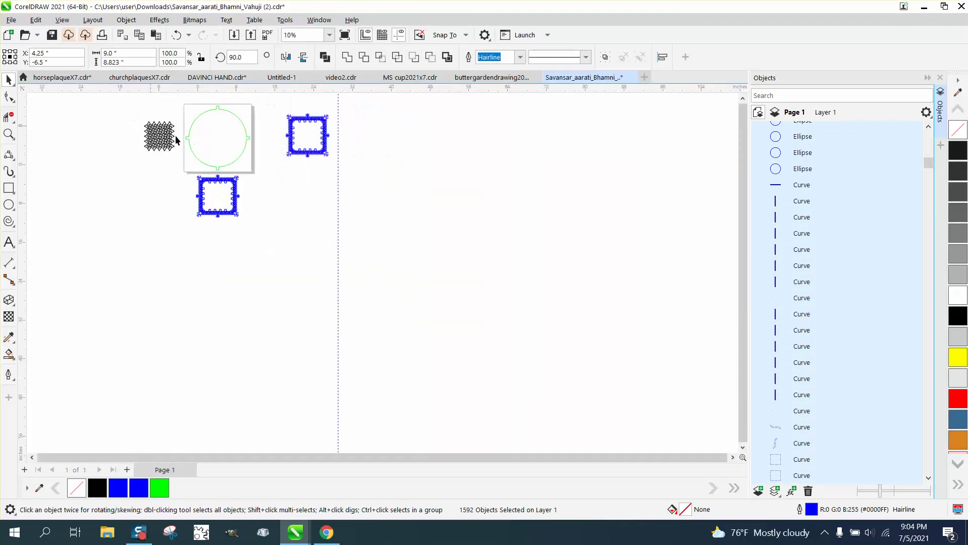
left_click(363, 187)
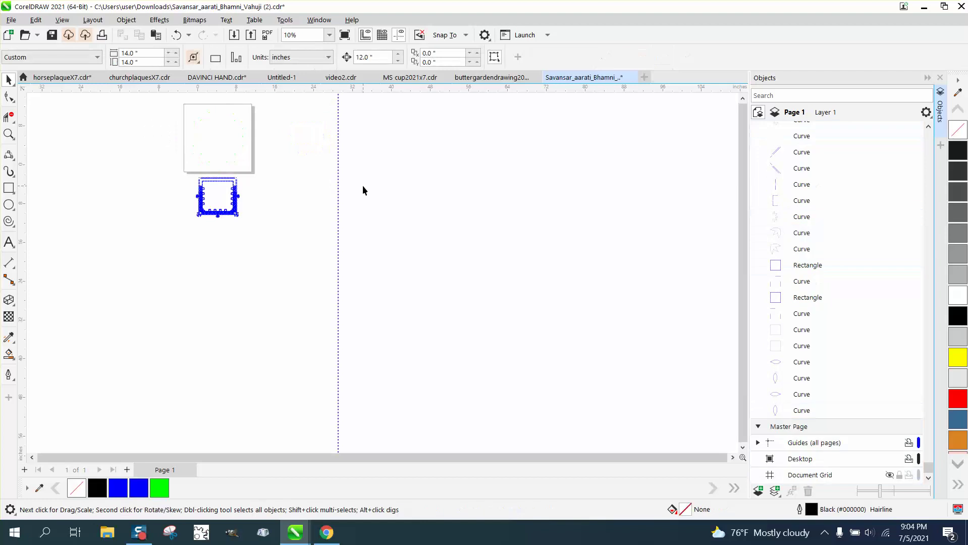
left_click(176, 34)
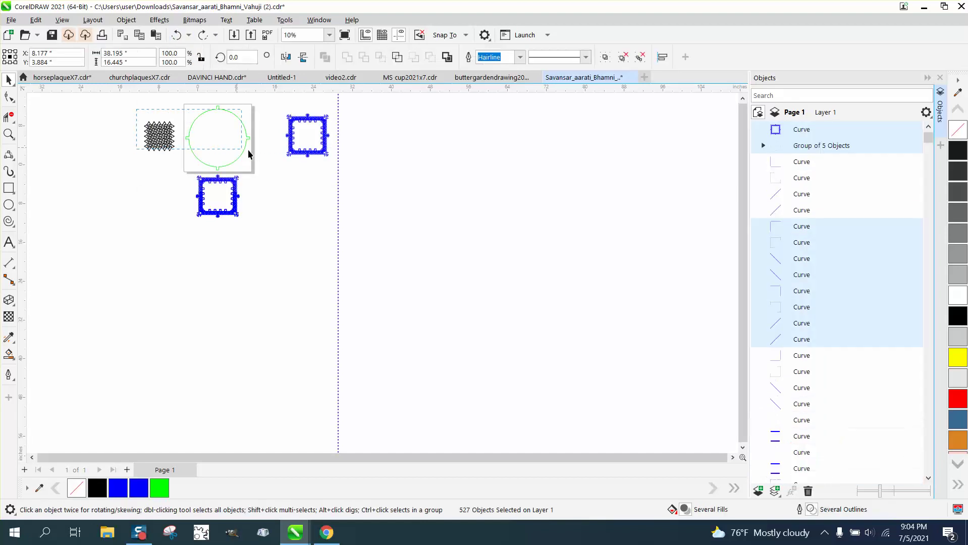
key("Delete")
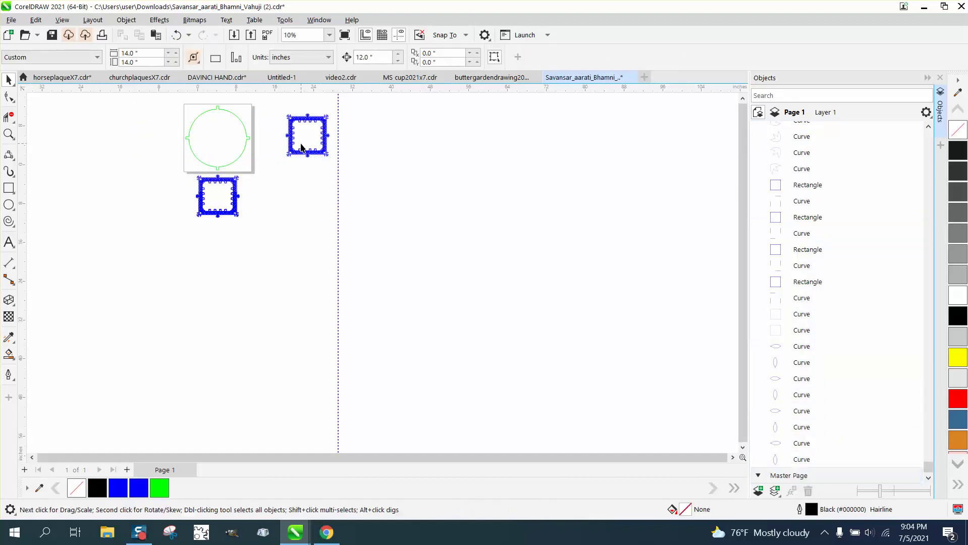
- Delete the green circle and spare frame, leaving only the ungrouped blue frame
left_click(251, 138)
key("Delete")
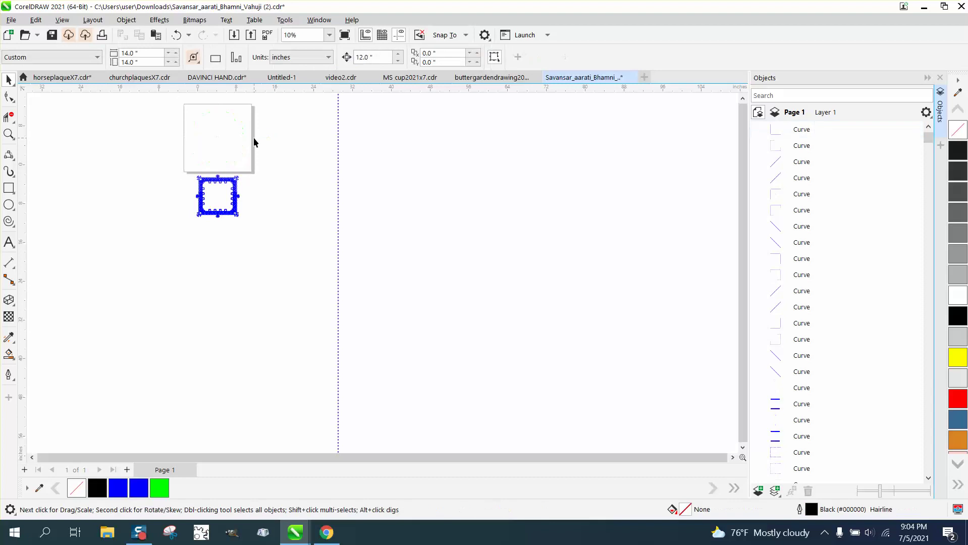
left_click_drag(263, 228, 264, 229)
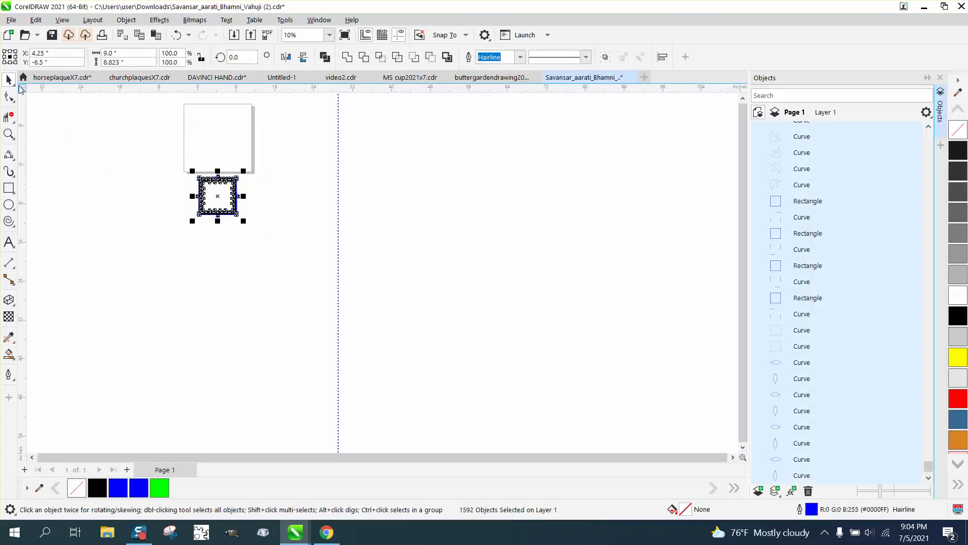
left_click(9, 134)
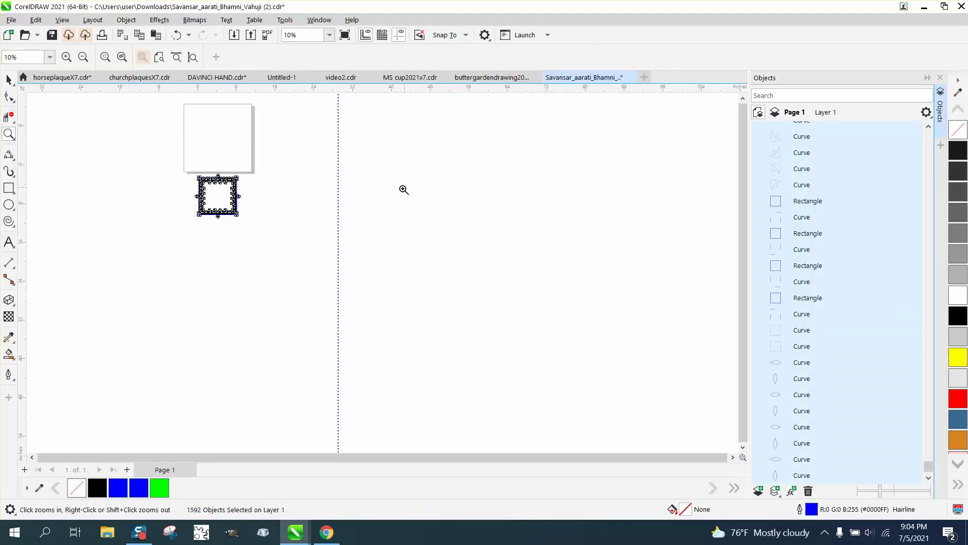
key("space")
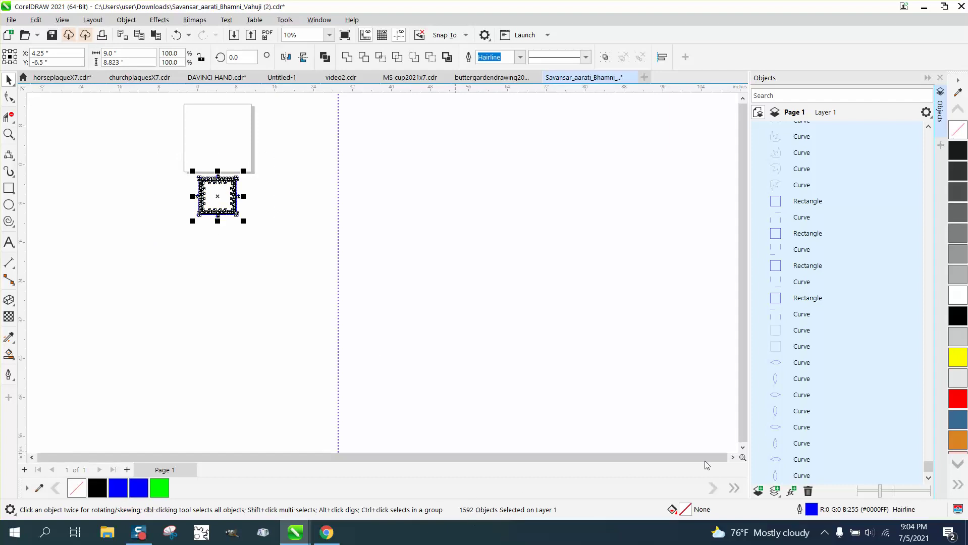
left_click(536, 367)
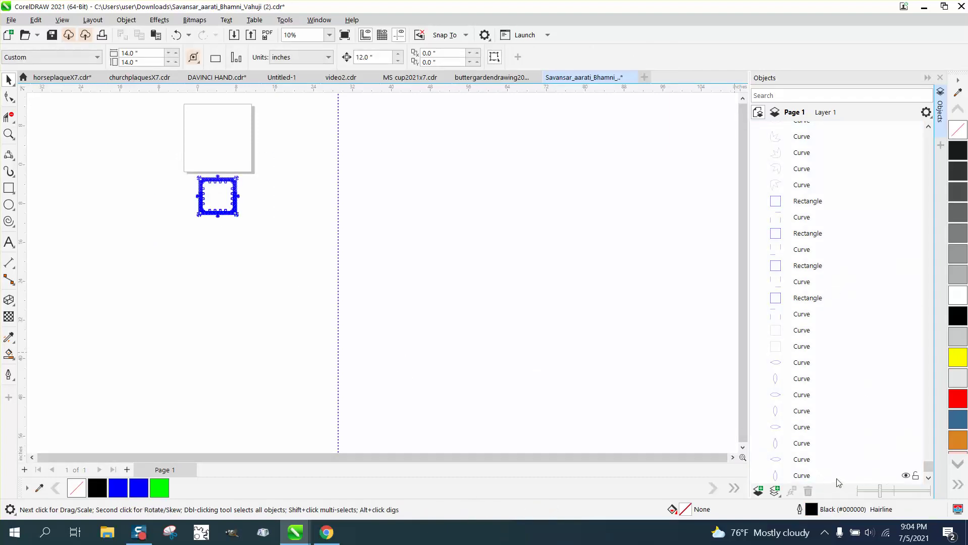
left_click(808, 476)
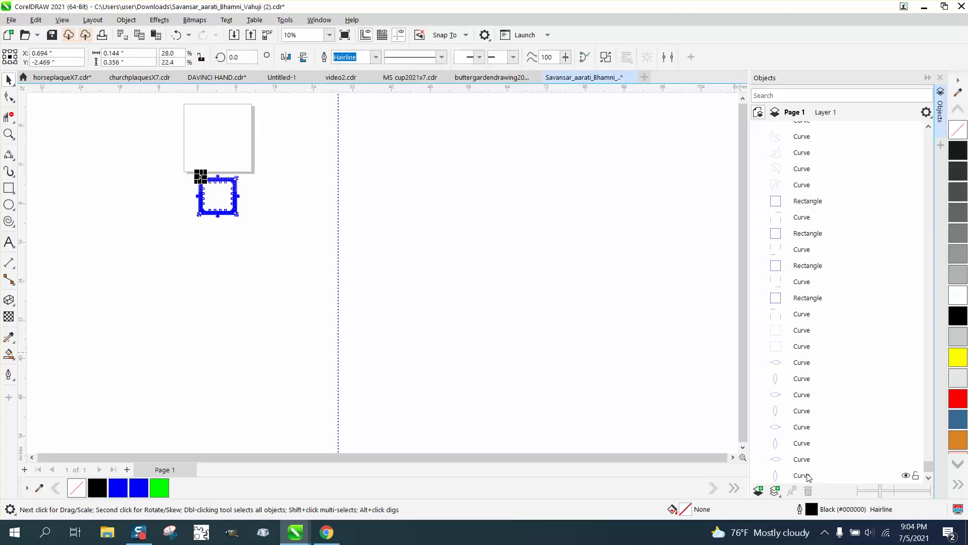
left_click(9, 135)
left_click_drag(181, 177, 263, 221)
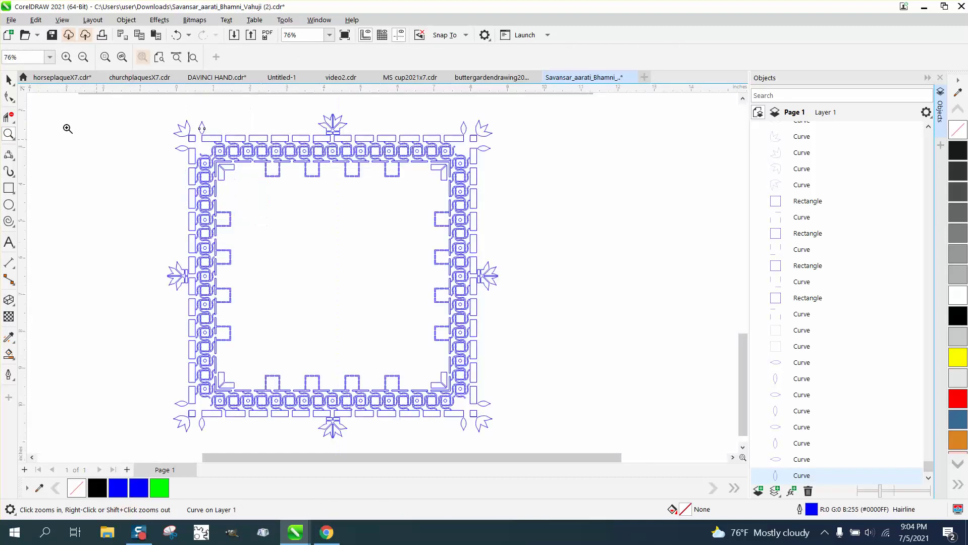
left_click(8, 81)
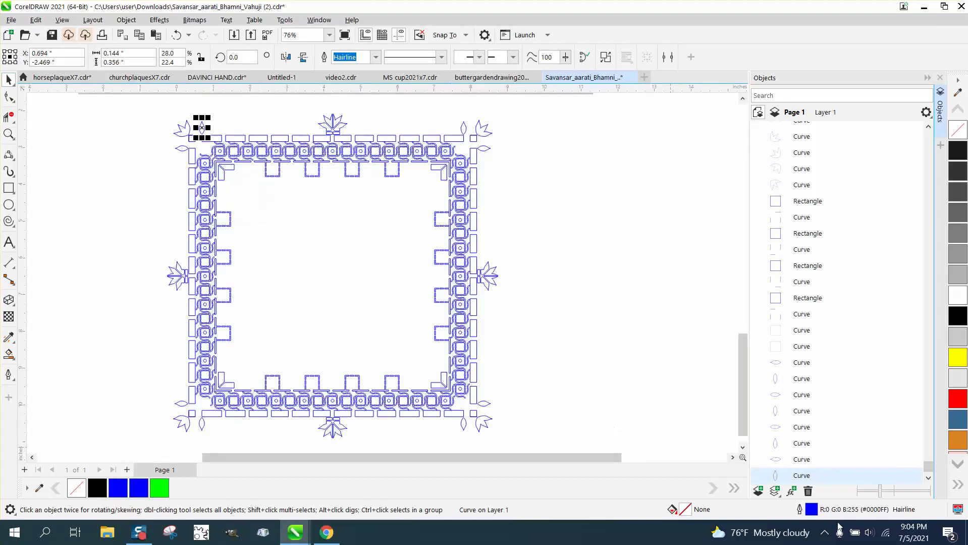
key("Up")
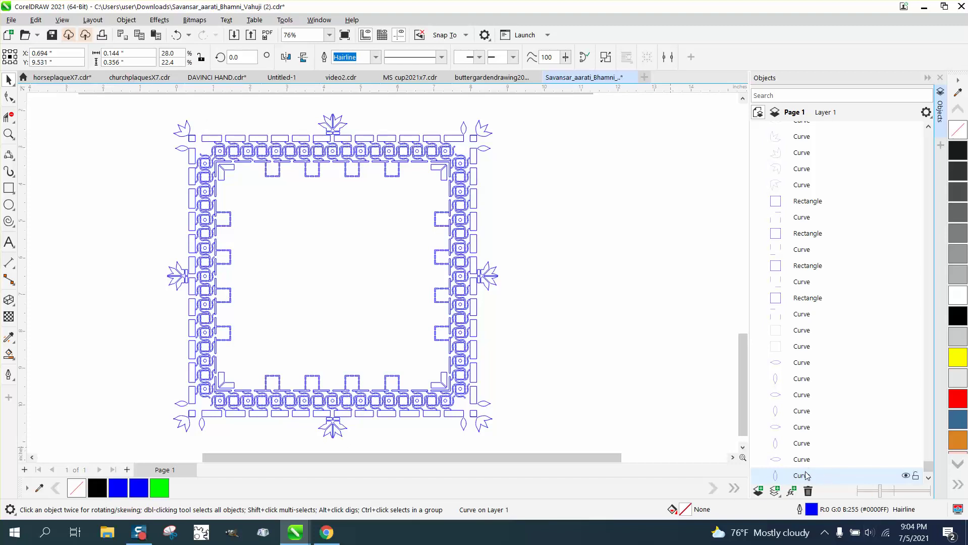
key("Up")
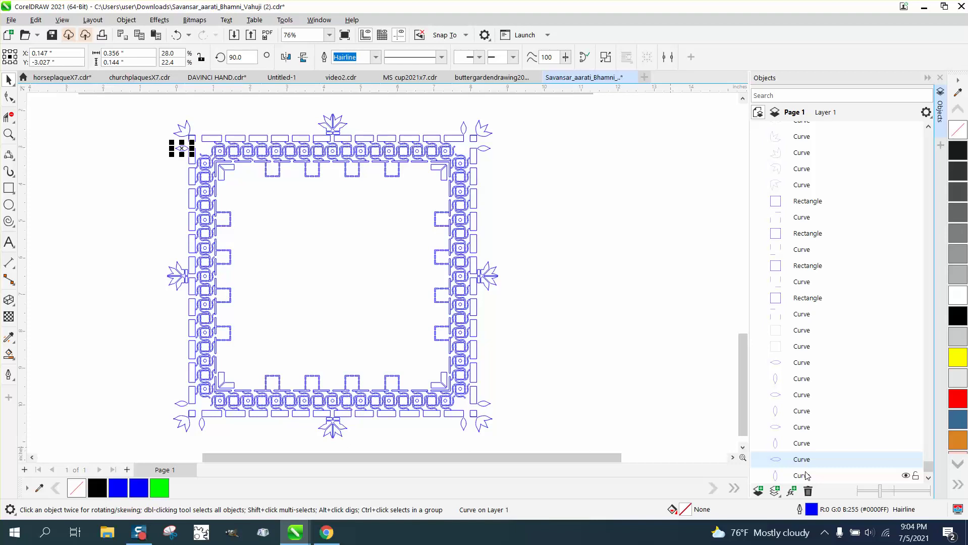
key("Up")
key("Up")
key("Up")
key("Up")
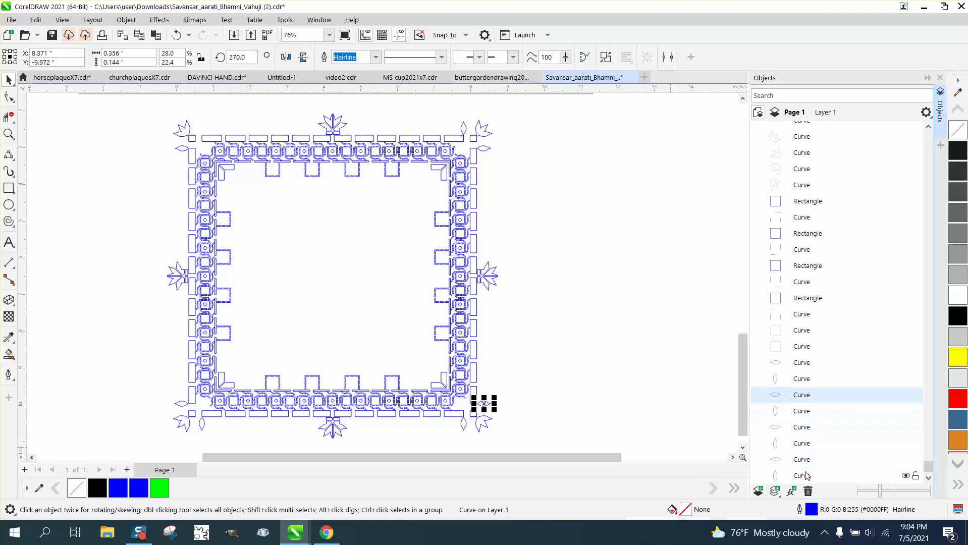
key("Up")
key("Up")
key("Up")
key("Up")
key("Up")
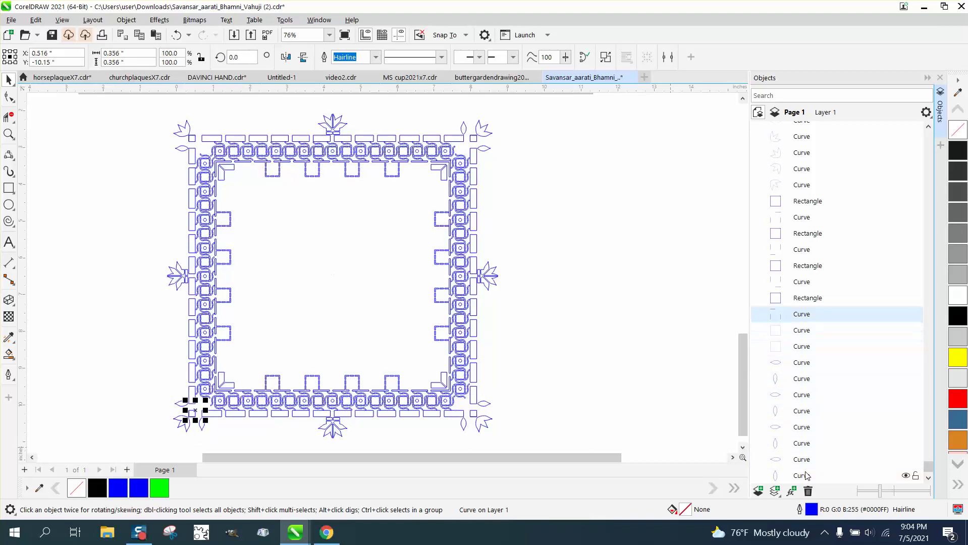
key("Up")
key("Down")
key("Down")
key("Down")
key("Down")
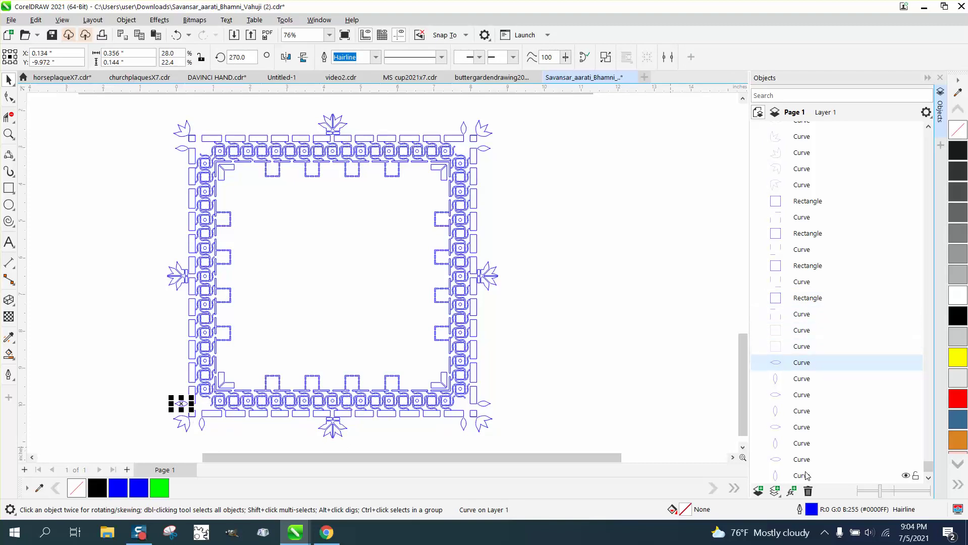
key("Down")
key("Down")
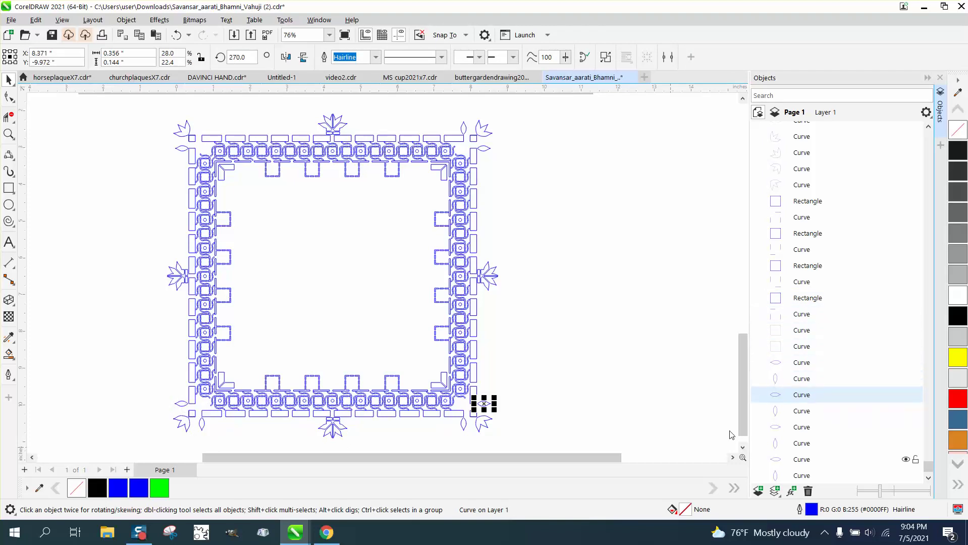
- Zoom in on the frame's top-left border
left_click(536, 269)
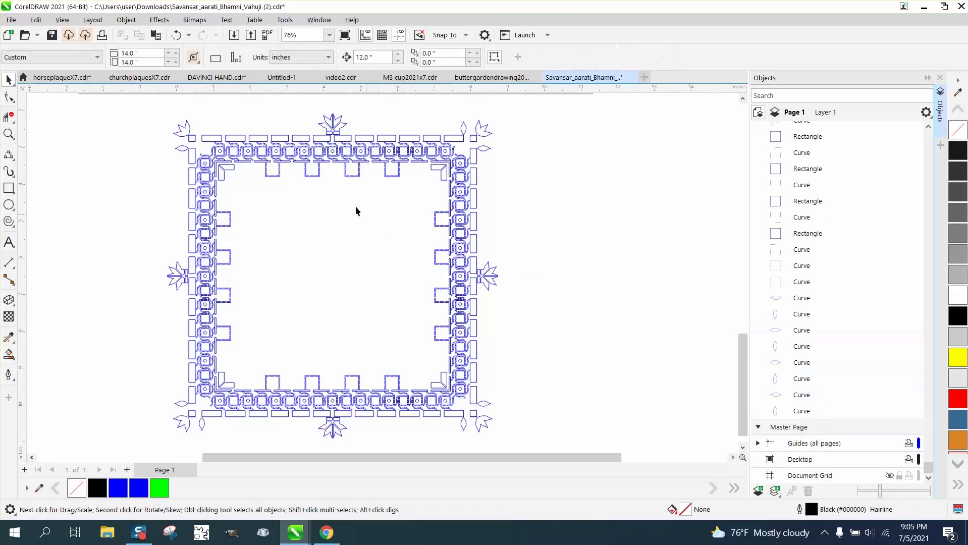
left_click(9, 135)
left_click_drag(193, 124, 265, 163)
left_click(10, 81)
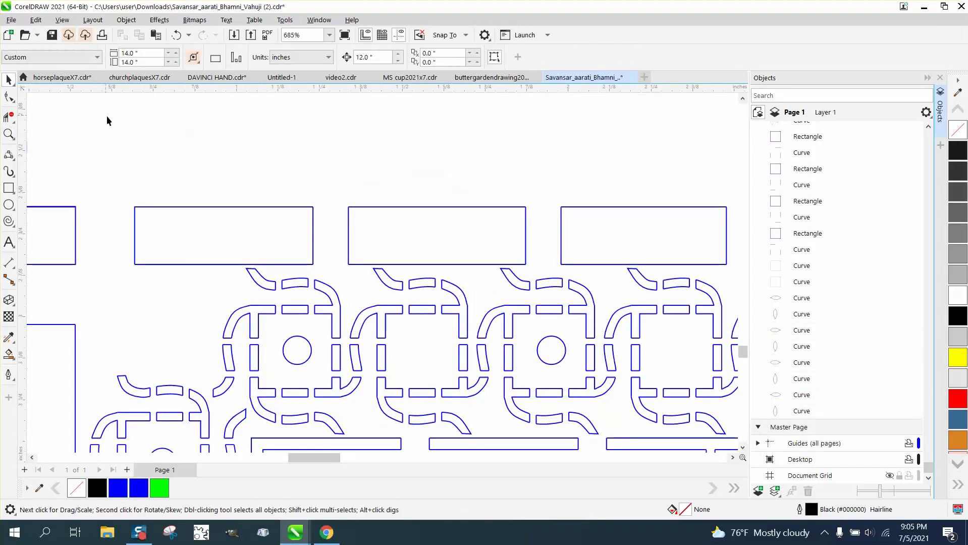
- Drag the border rectangles' top edge upward as a trial, then undo it twice
left_click(188, 280)
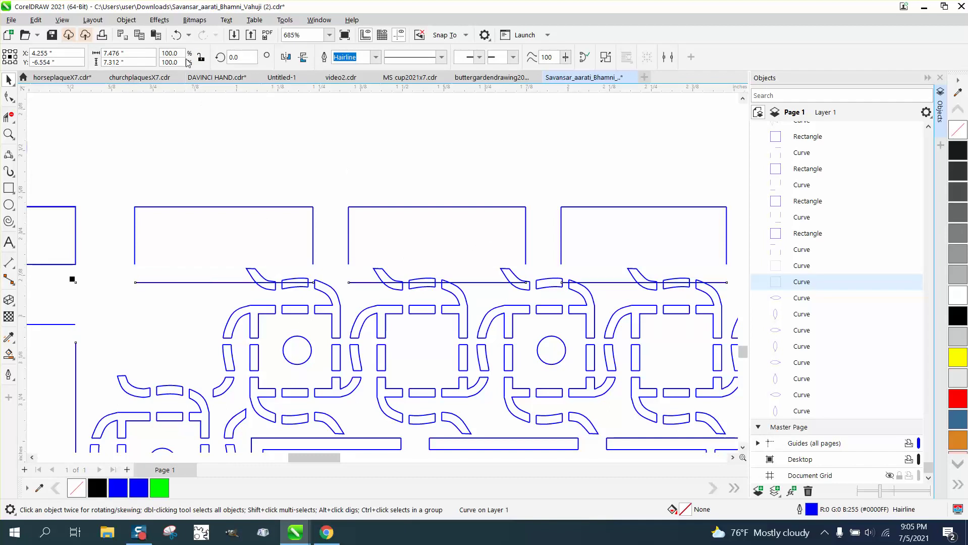
left_click(230, 206)
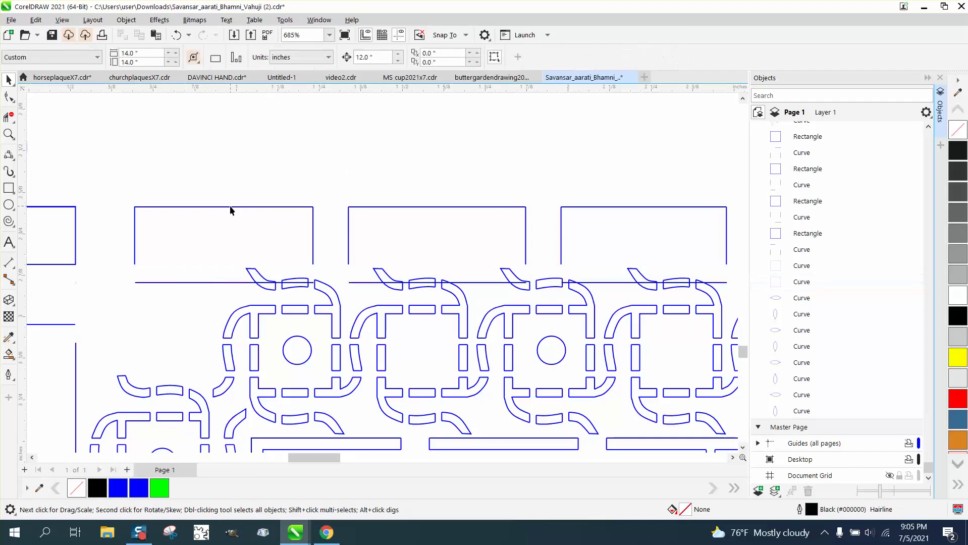
left_click(233, 207)
left_click_drag(233, 207, 230, 178)
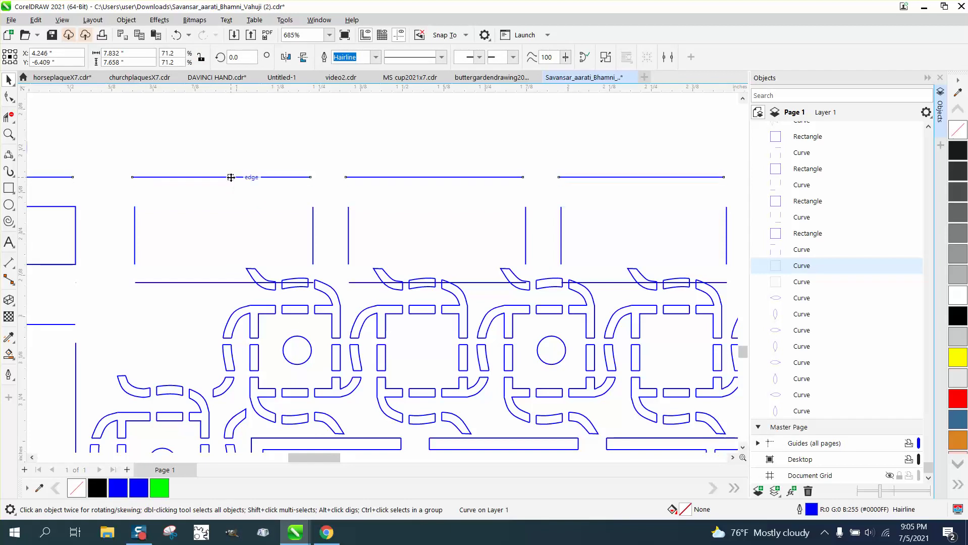
left_click(176, 34)
left_click(177, 35)
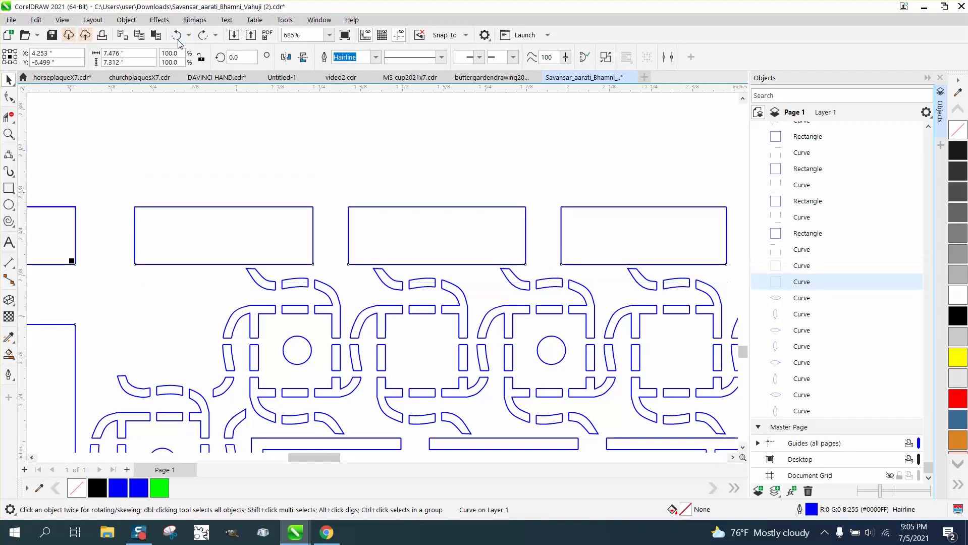
- Undo four steps to bring back the green circle and the frame copy
scroll(278, 220, "down", 5)
scroll(278, 221, "down", 7)
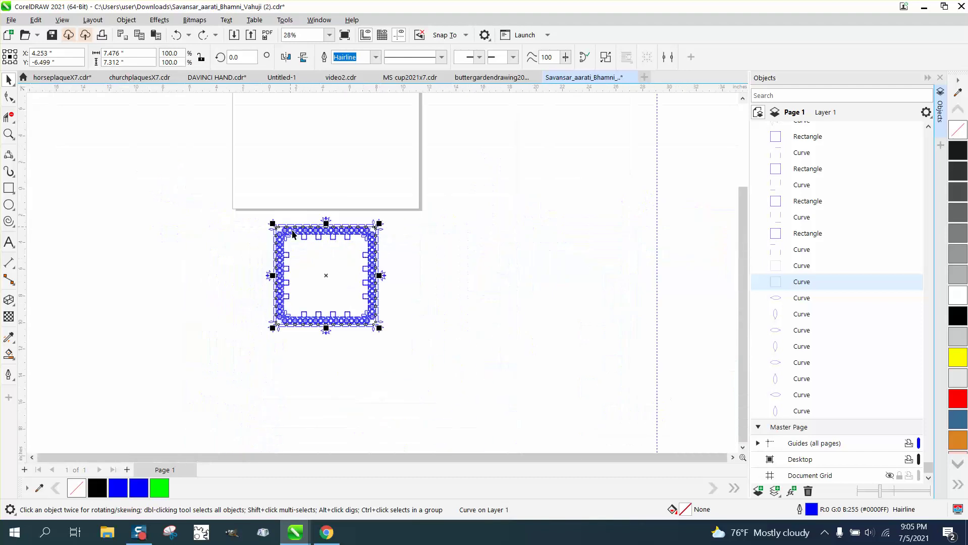
left_click(176, 35)
left_click(176, 35)
left_click(176, 34)
left_click(177, 35)
- Zoom to the selected frame with Shift+F2, close in on its corner, then zoom back out
left_click(8, 133)
scroll(336, 230, "down", 1)
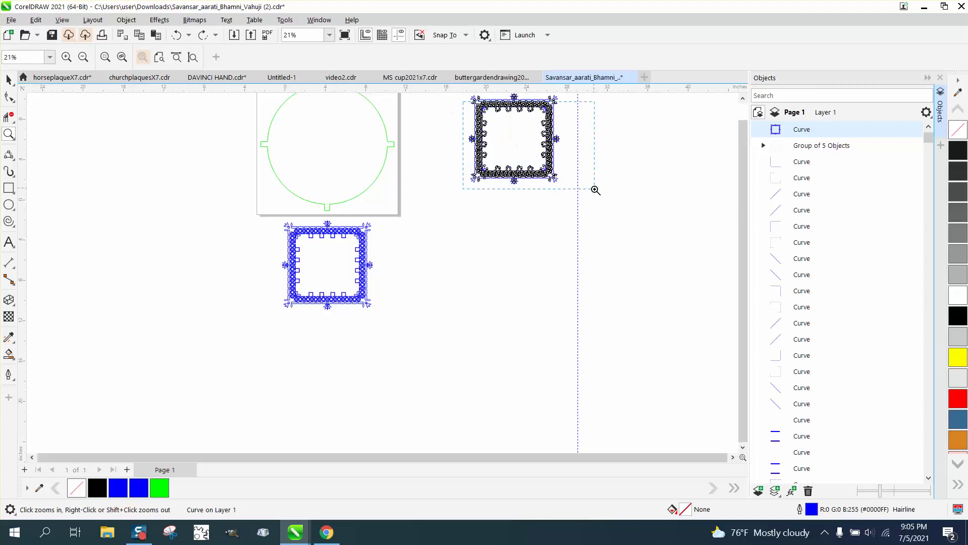
key("shift+F2")
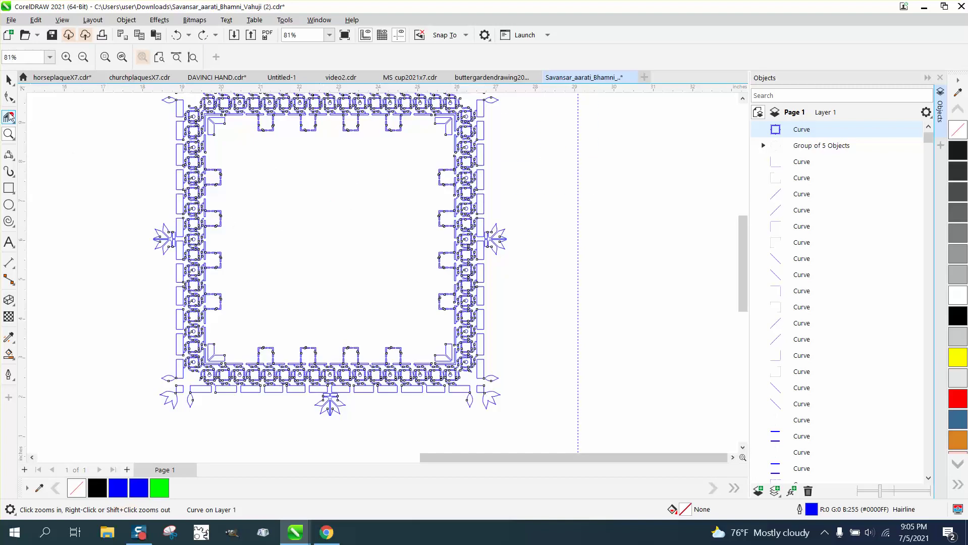
left_click_drag(171, 123, 200, 149)
left_click_drag(323, 275, 384, 306)
scroll(372, 298, "down", 1)
scroll(374, 298, "down", 8)
scroll(387, 296, "down", 2)
scroll(281, 241, "down", 4)
scroll(280, 241, "down", 2)
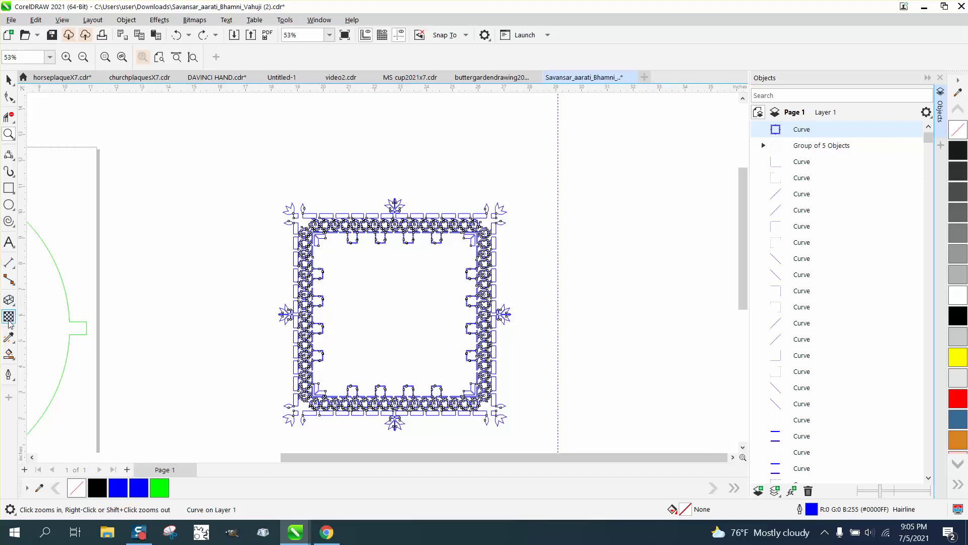
- Draw a rectangle around the blue frame and Smart Fill the region around the border black
left_click(9, 187)
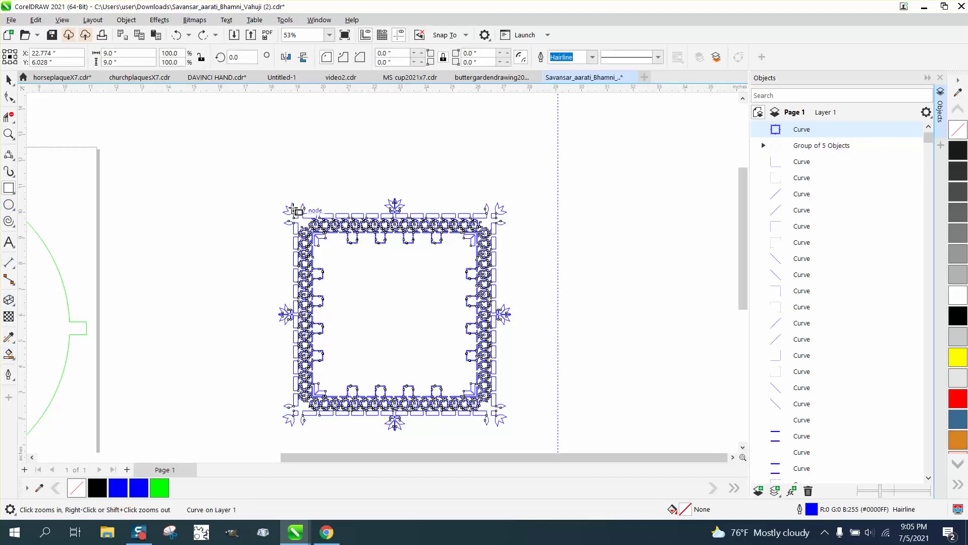
left_click_drag(258, 178, 541, 438)
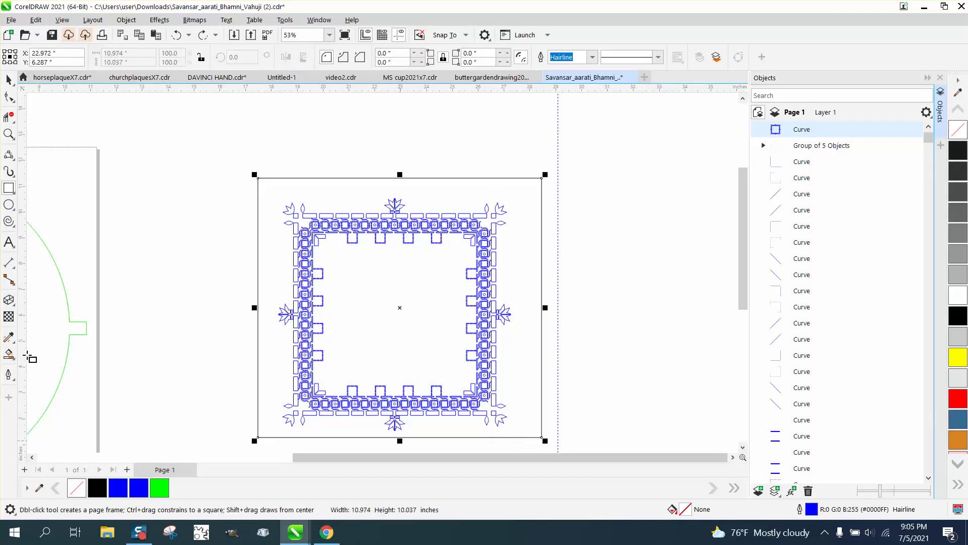
left_click(9, 354)
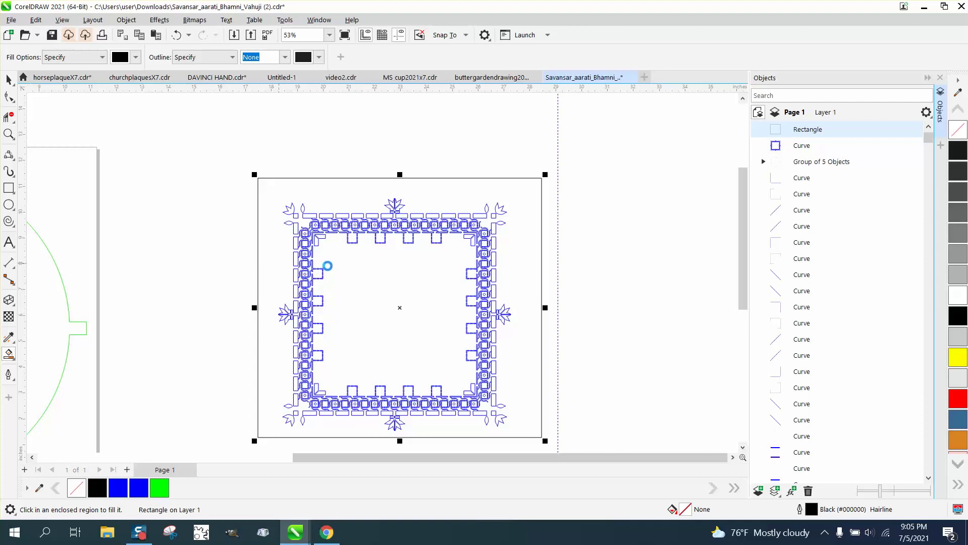
left_click(328, 266)
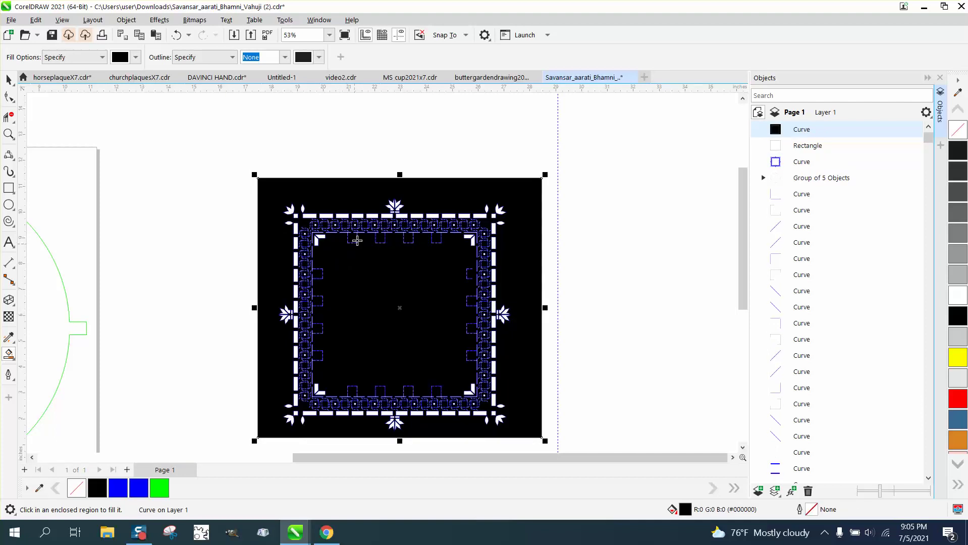
left_click(9, 134)
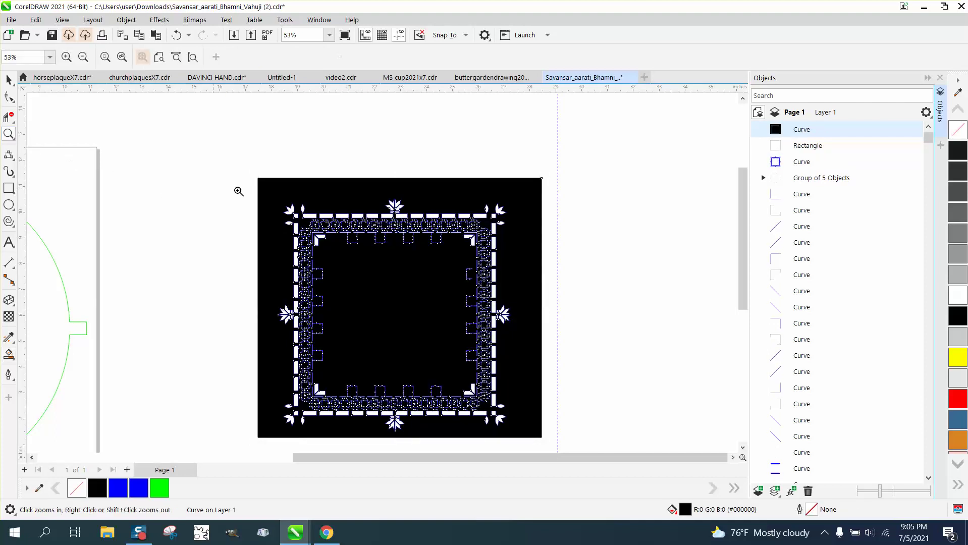
- Undo the black fill and delete the enclosing rectangle
left_click(177, 35)
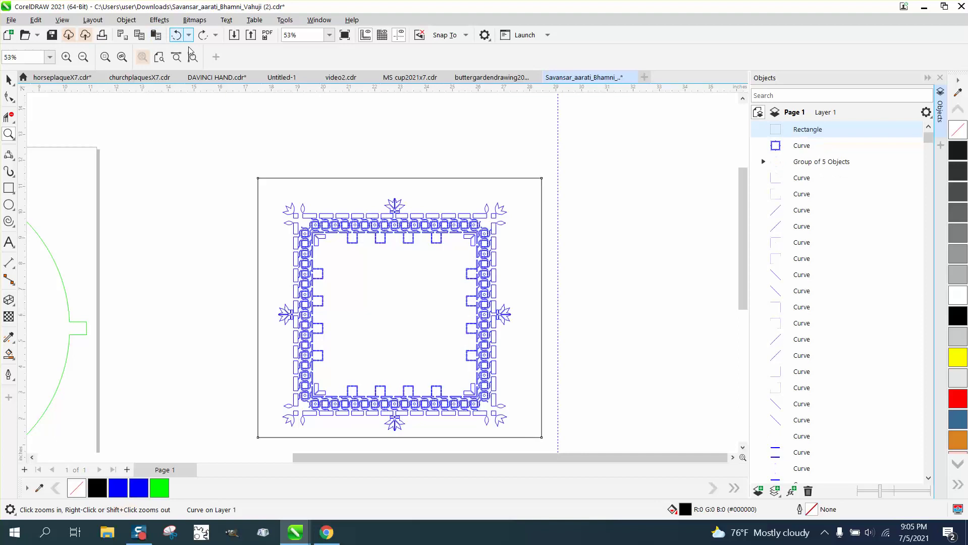
left_click(9, 79)
left_click(304, 179)
key("Delete")
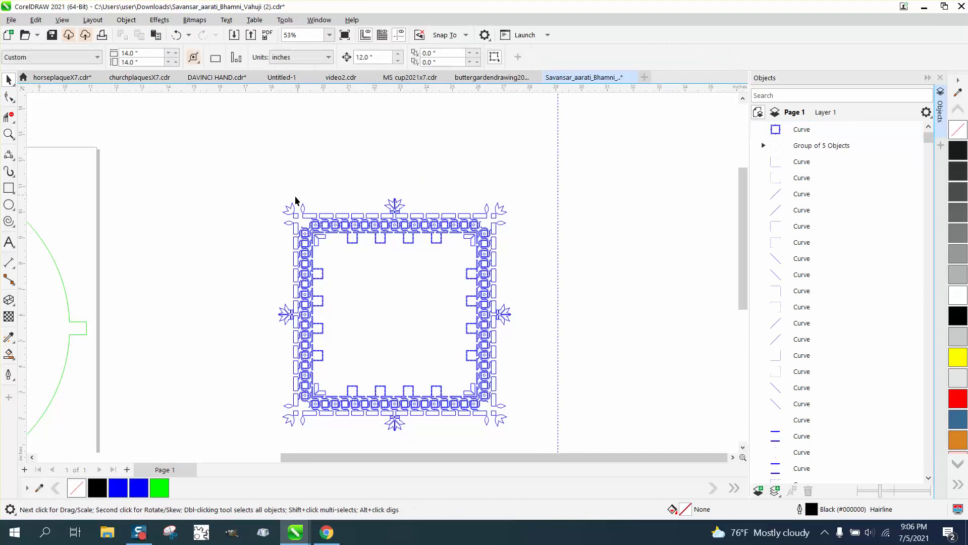
- Marquee-select the blue frame design, then select the green circle
left_click_drag(266, 192, 555, 444)
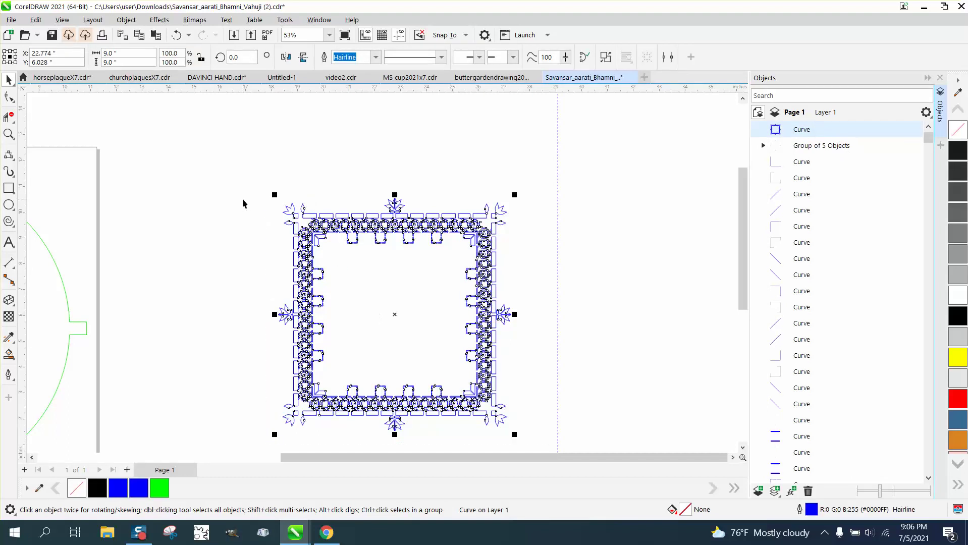
scroll(351, 206, "down", 3)
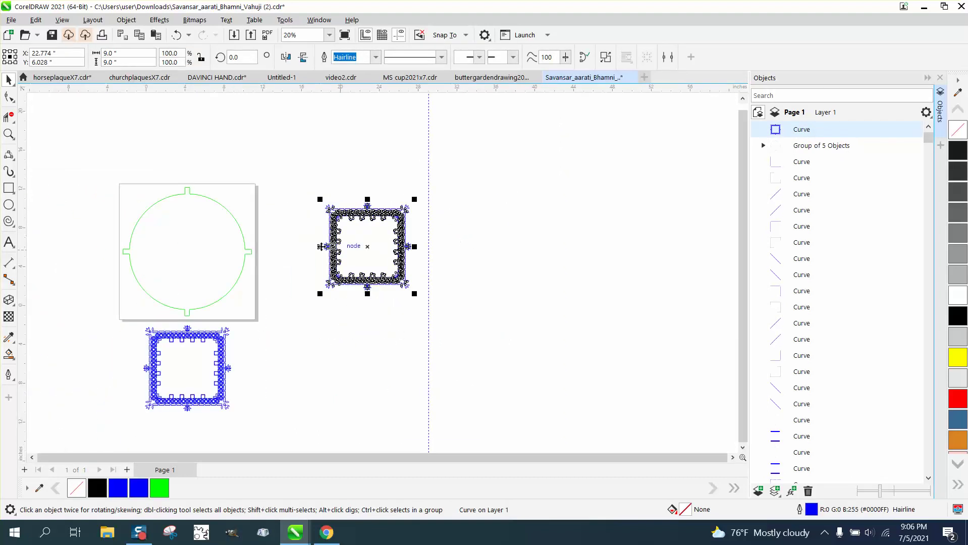
left_click(244, 245)
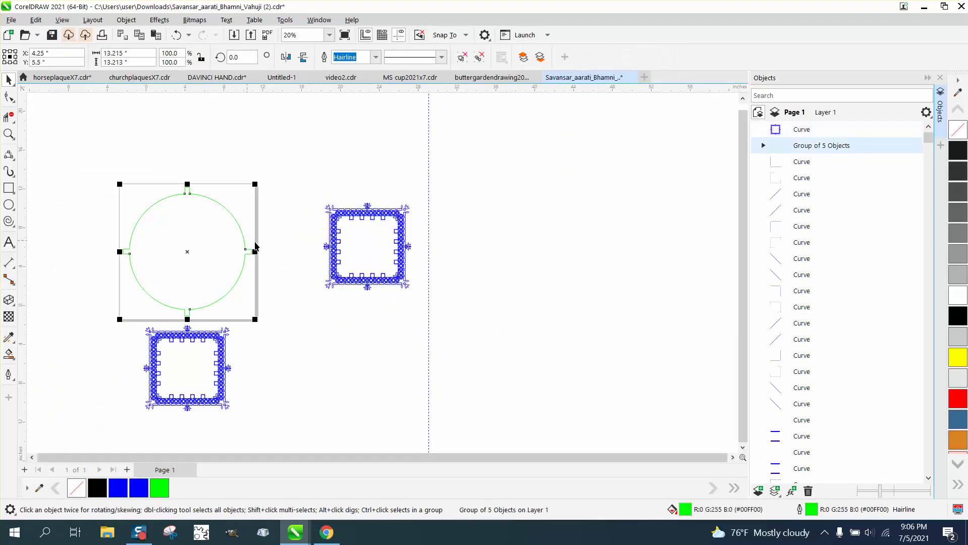
scroll(348, 176, "down", 3)
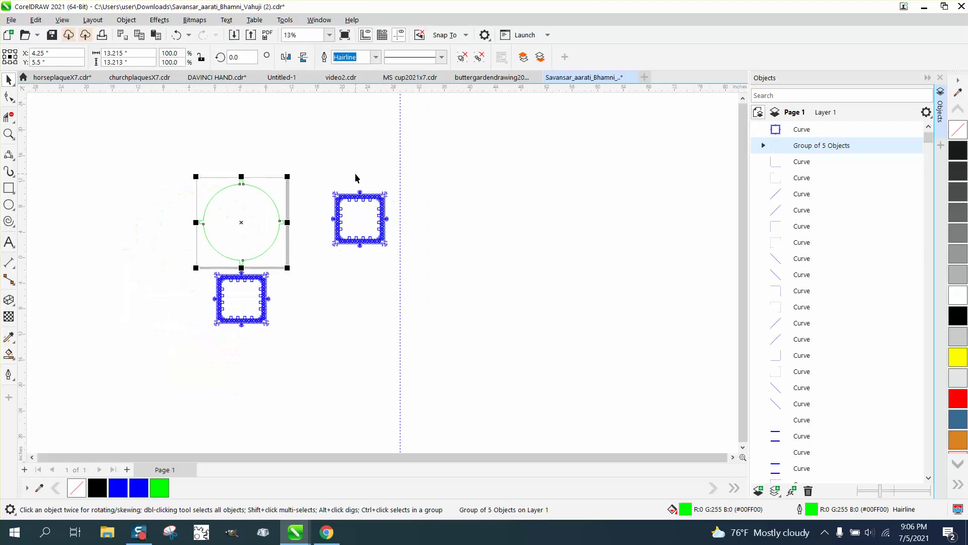
- Undo back to the earliest state, with the frame and hatched piece inside the circle
left_click(176, 35)
left_click(176, 35)
left_click(176, 35)
left_click(176, 35)
left_click(176, 36)
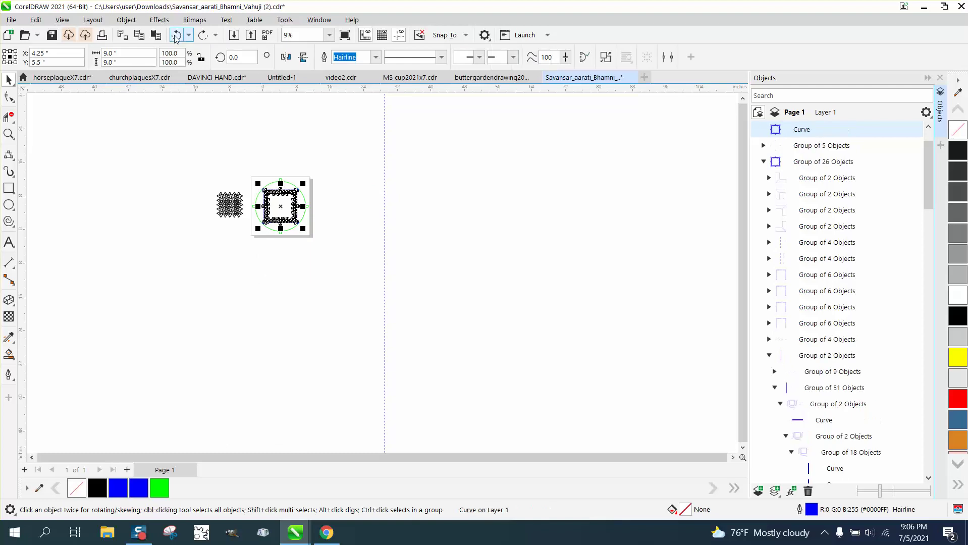
left_click(177, 35)
left_click(176, 36)
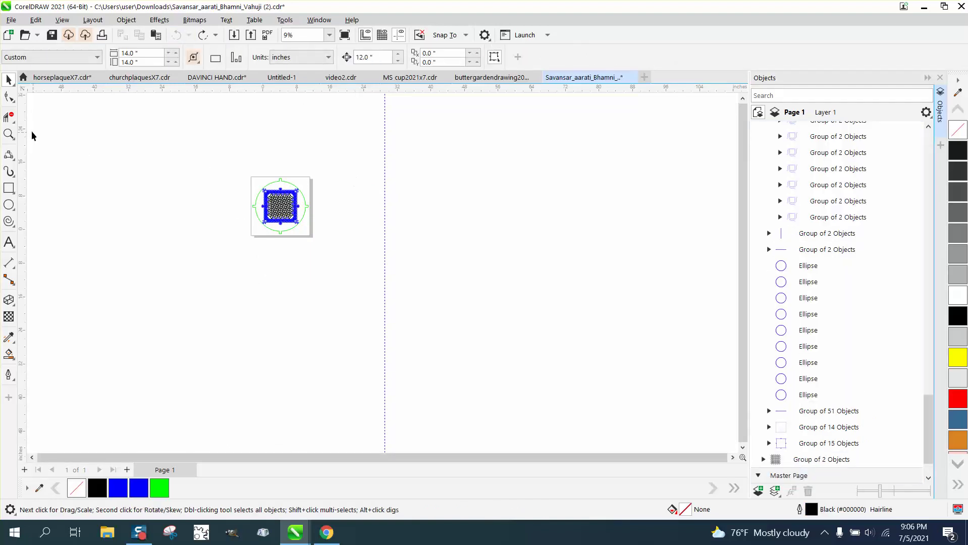
- Zoom in on the design and move the green circle group to the page's right
left_click(9, 133)
left_click_drag(242, 175, 351, 263)
left_click(8, 79)
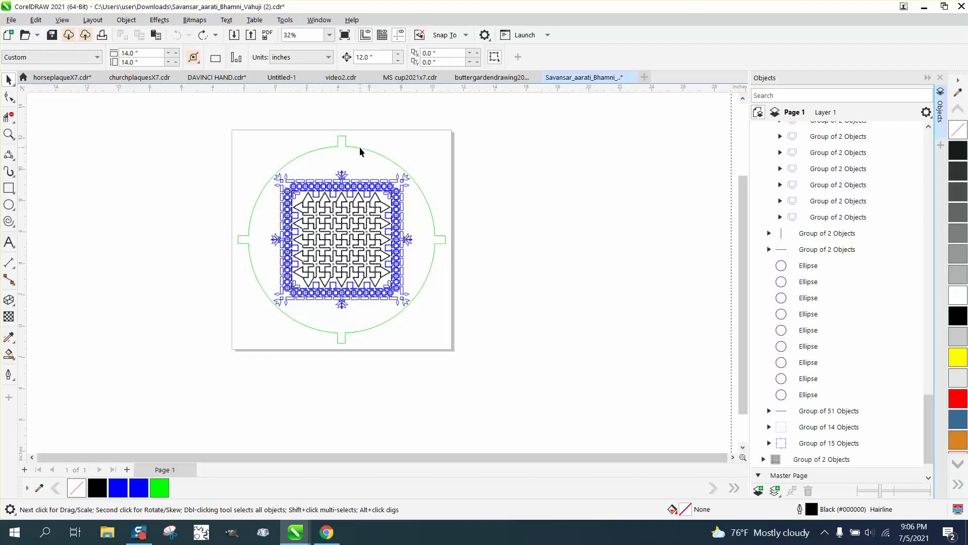
left_click(360, 148)
key("ctrl+shift+z")
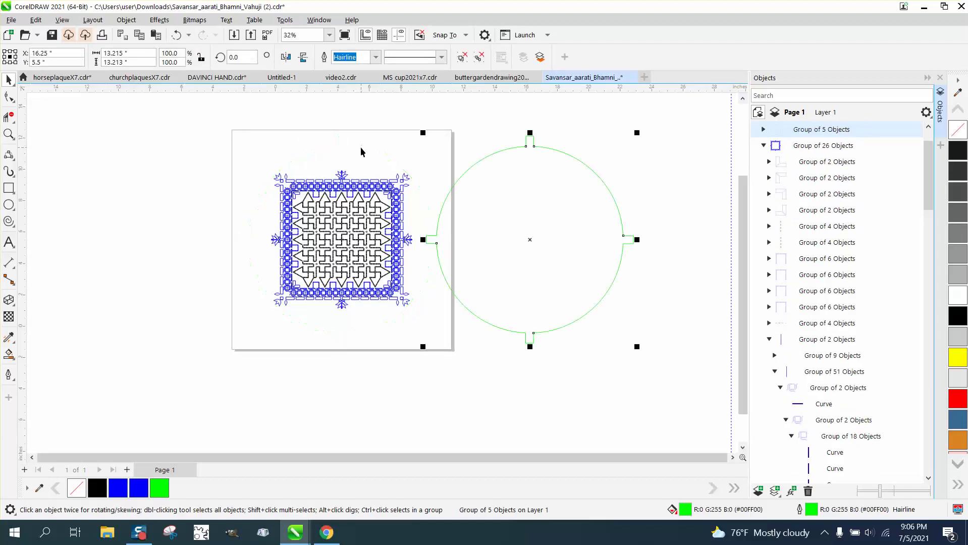
- Move the blue frame group to the page's left and select the black arrow pattern
left_click(401, 198)
key("shift+Left")
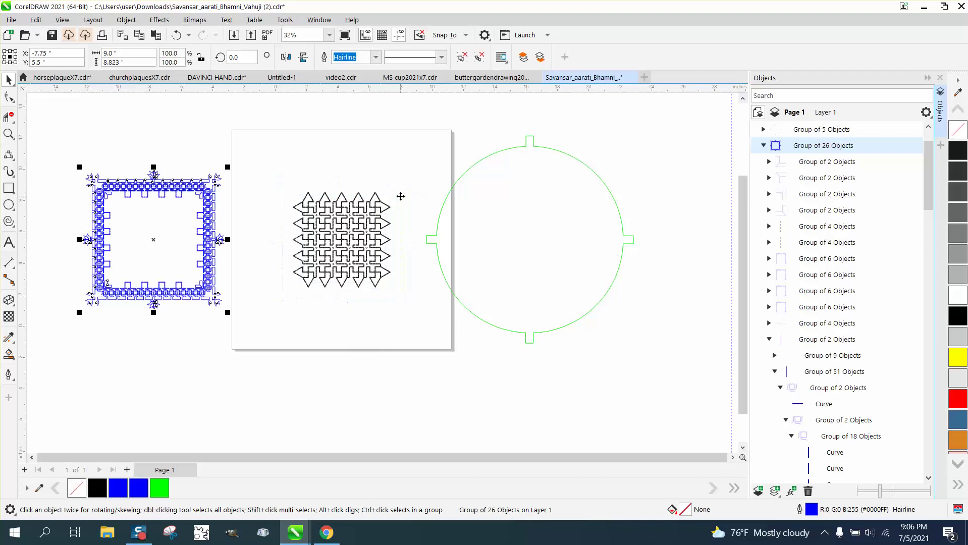
left_click(385, 226)
left_click(385, 227)
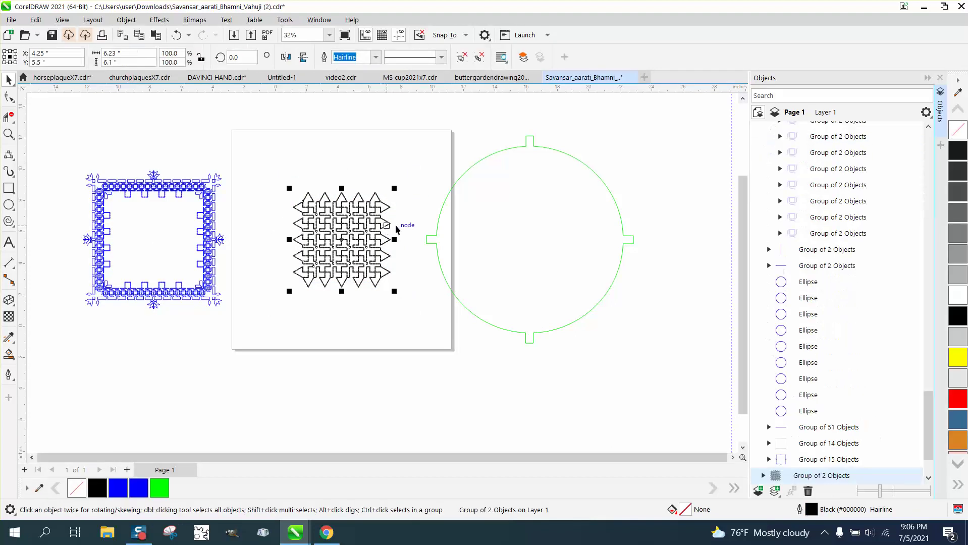
scroll(387, 212, "down", 1)
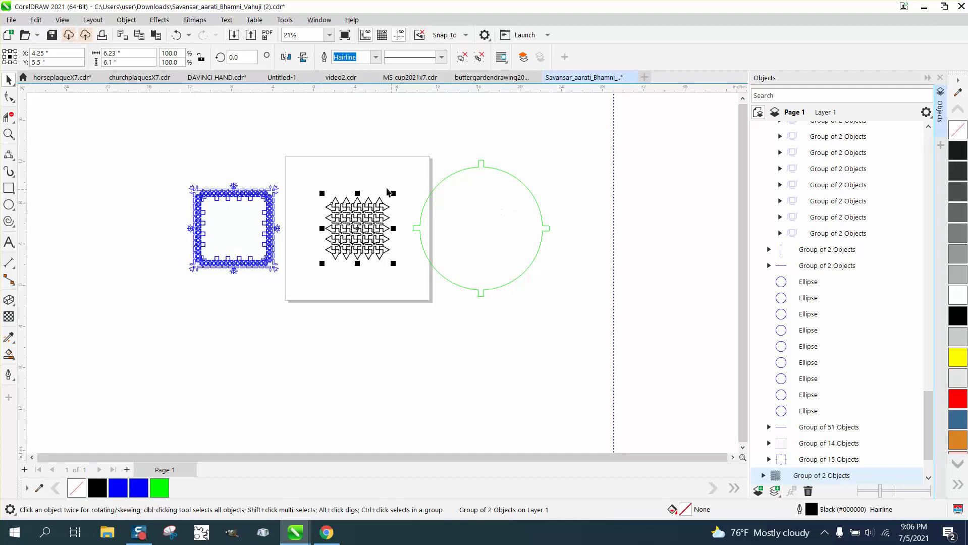
- Select the black arrow pattern and expand its group in the Objects docker
left_click_drag(305, 162, 411, 274)
left_click_drag(929, 404, 932, 429)
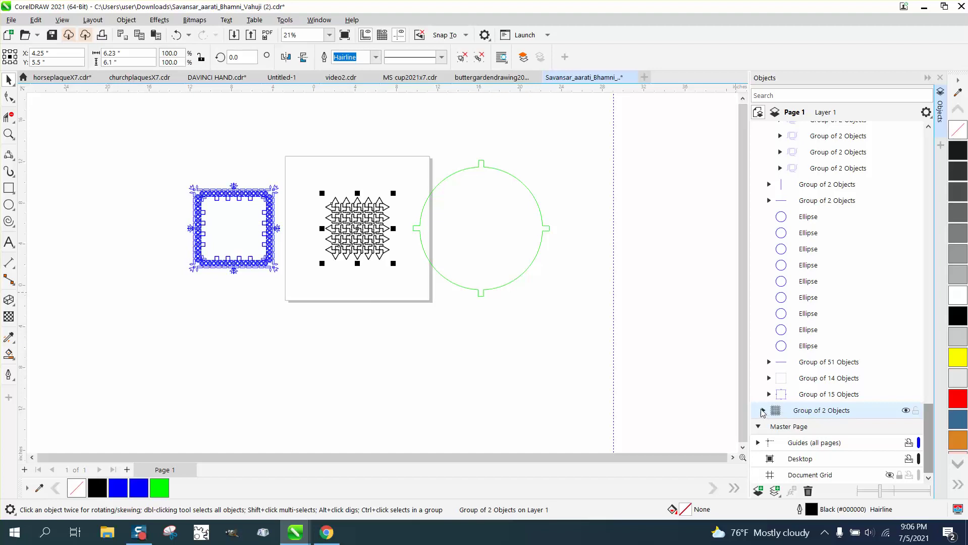
left_click(763, 410)
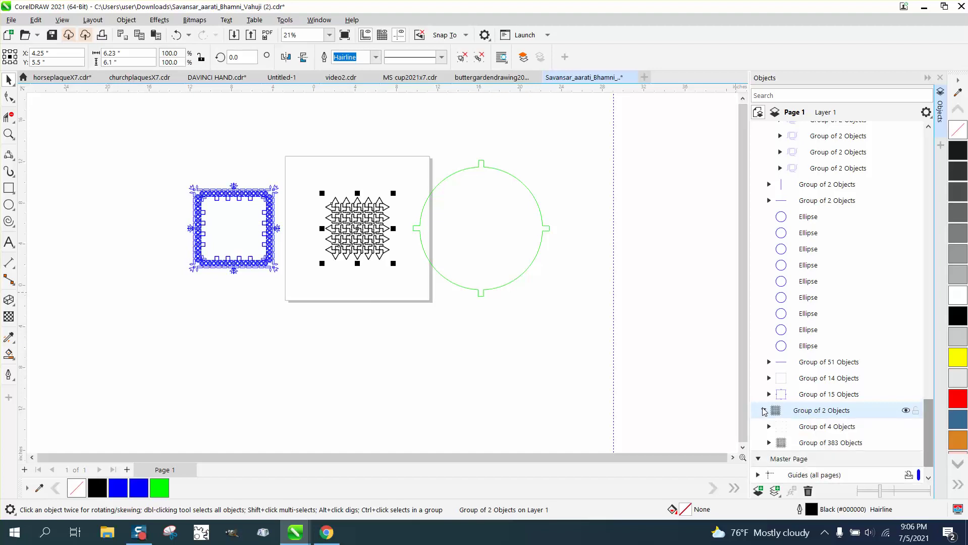
scroll(808, 420, "down", 1)
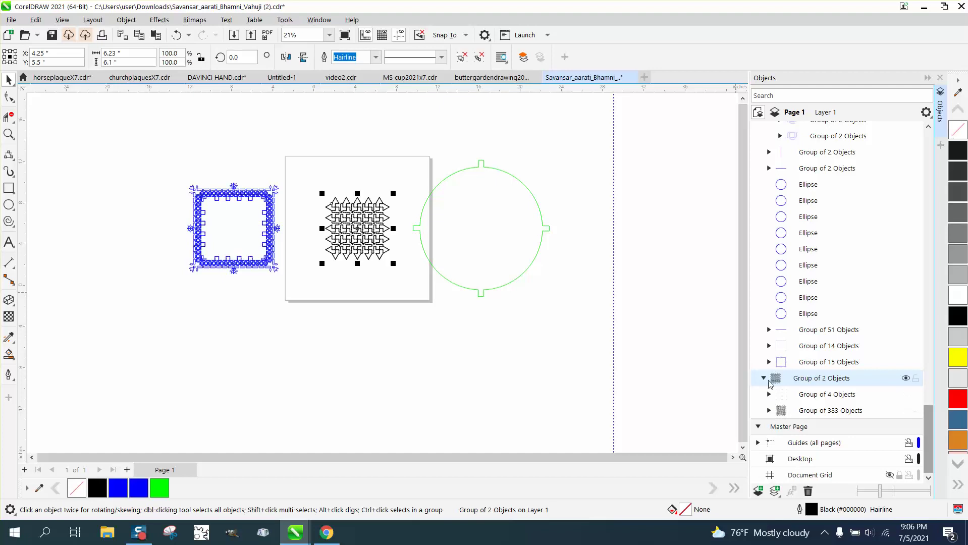
- Select each of the three groups, then collapse Group of 26 and Group of 2 Objects
left_click_drag(314, 181, 336, 235)
left_click_drag(399, 281, 400, 281)
left_click_drag(414, 146, 418, 162)
left_click_drag(599, 335, 599, 336)
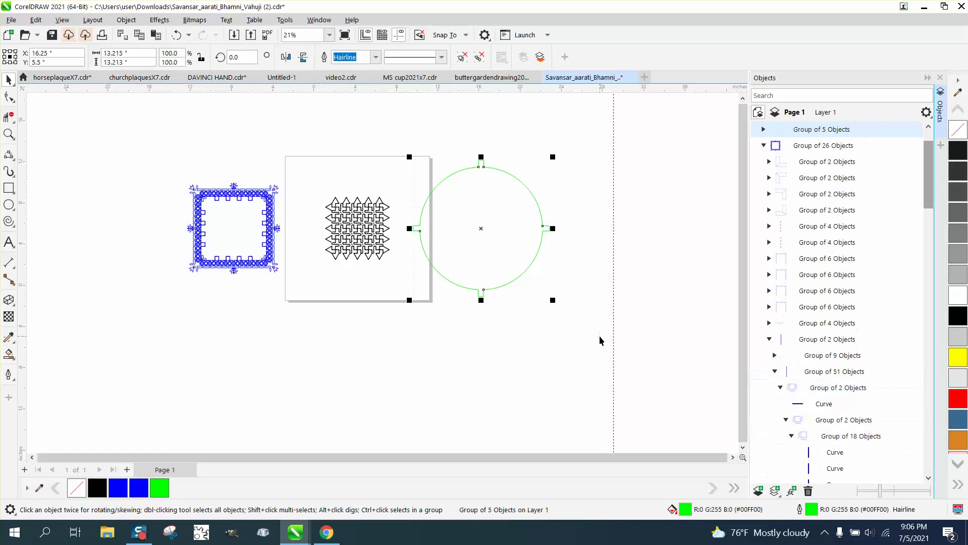
left_click_drag(158, 134, 299, 310)
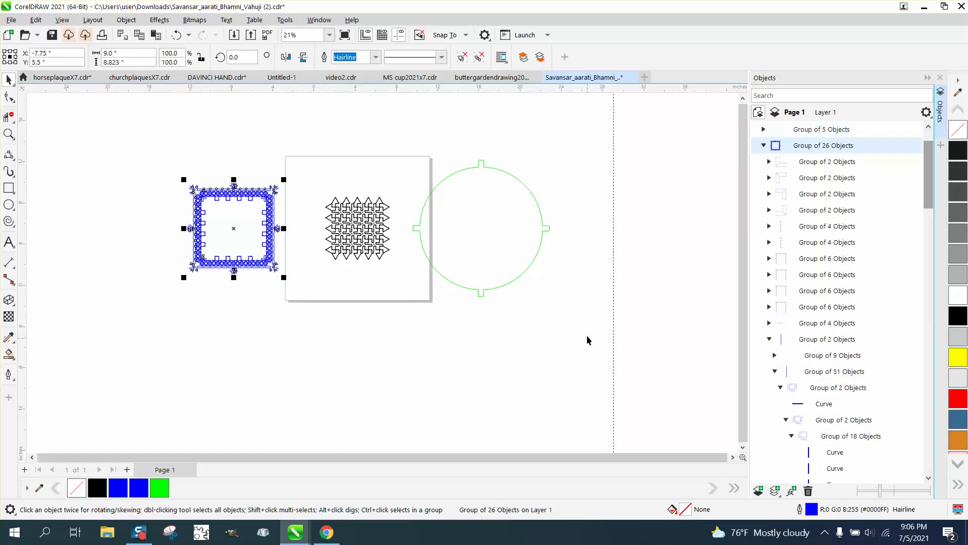
left_click(764, 146)
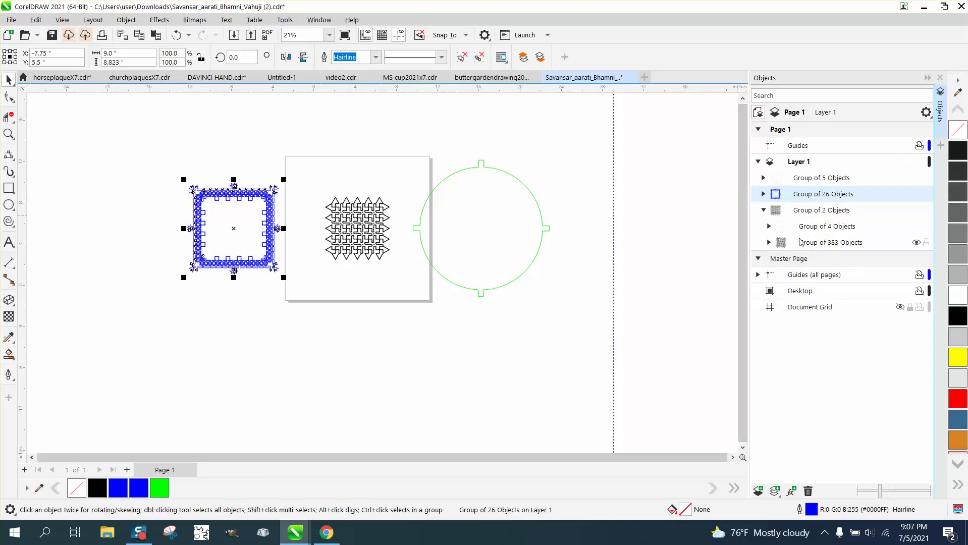
left_click(764, 210)
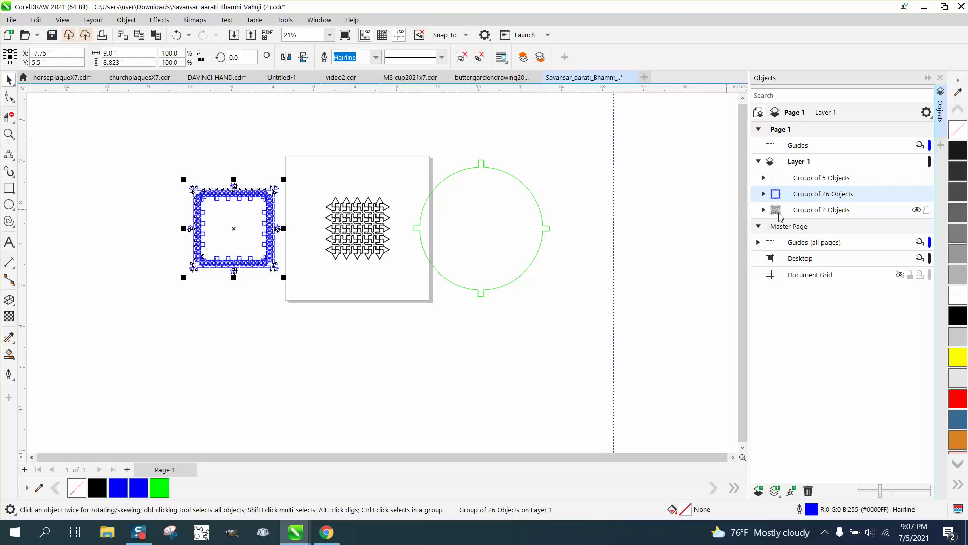
- Select the frame, pattern and circle groups with Ctrl+A and centre them on the page
left_click(9, 134)
key("space")
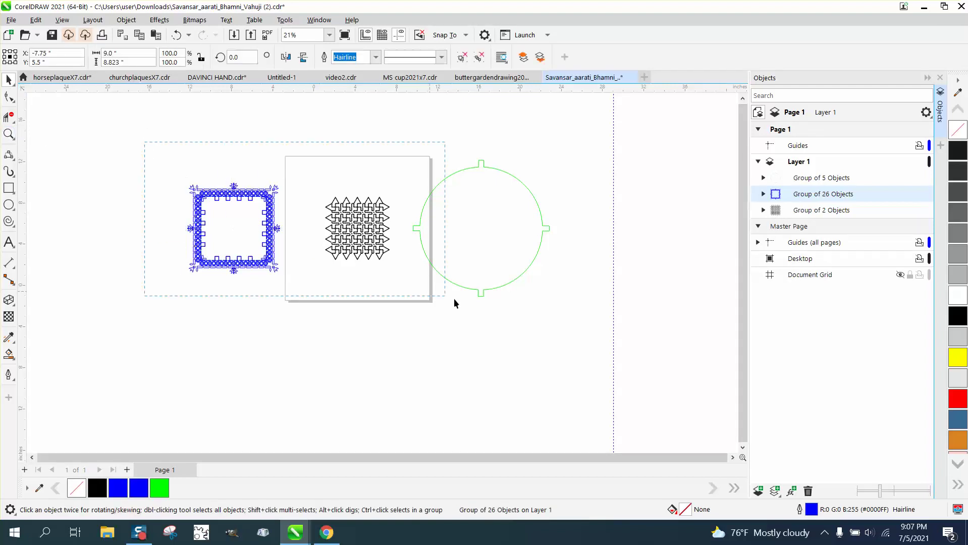
key("ctrl+a")
key("p")
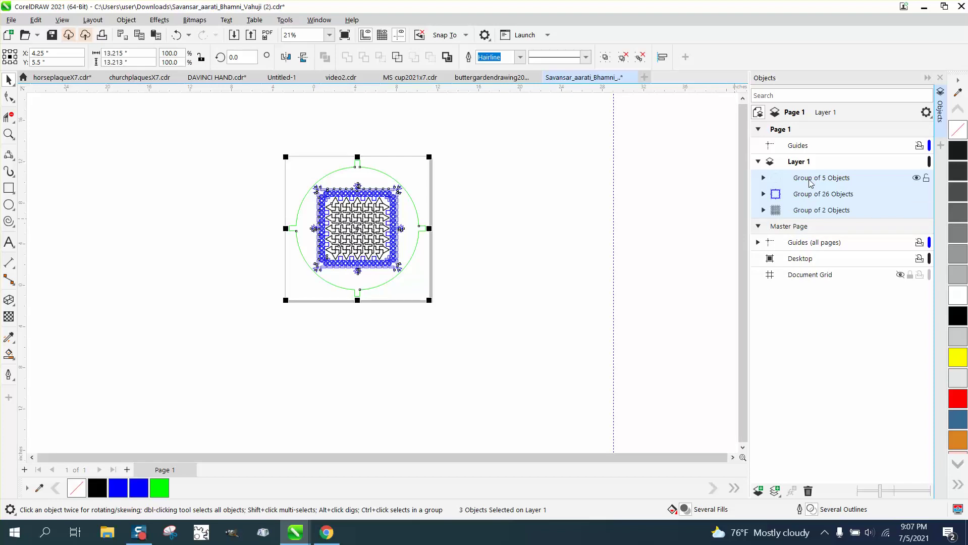
left_click(653, 184)
- Move the green circle group left off the page and zoom in on its top notch
left_click(412, 203)
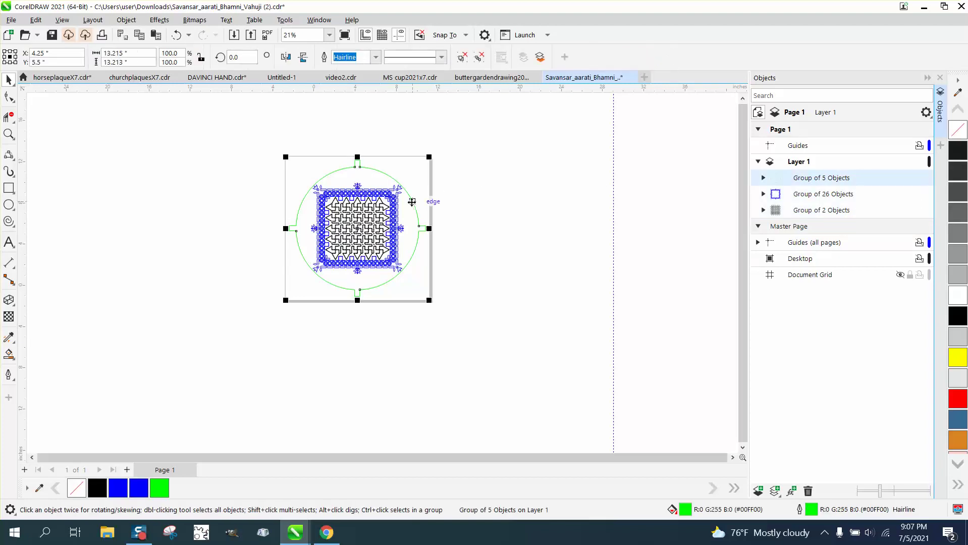
key("Left")
key("Left")
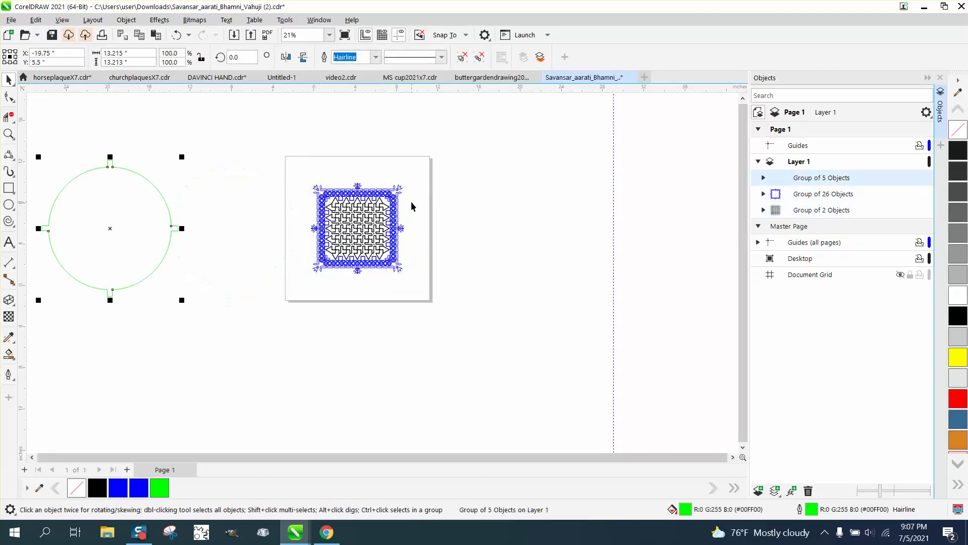
scroll(173, 215, "down", 1)
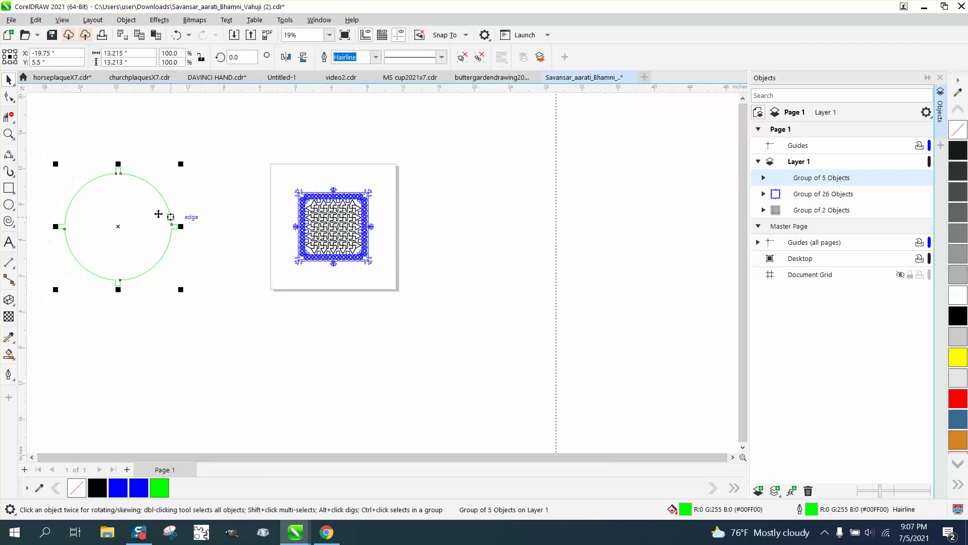
left_click(8, 134)
left_click_drag(95, 158, 140, 185)
left_click(9, 80)
scroll(306, 207, "down", 10)
scroll(250, 227, "down", 2)
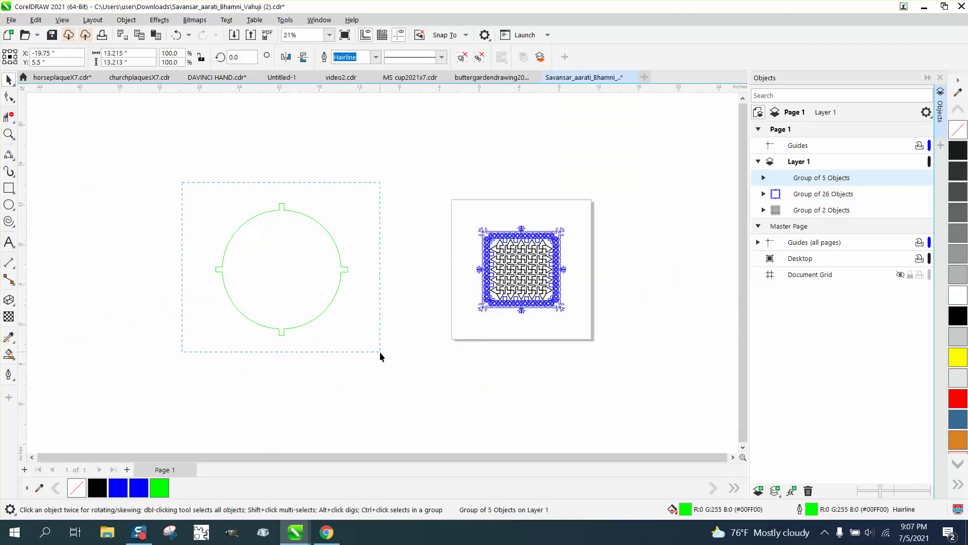
- Ungroup the circle into its five curves and weld them into one curve
left_click_drag(383, 355, 382, 355)
left_click(126, 20)
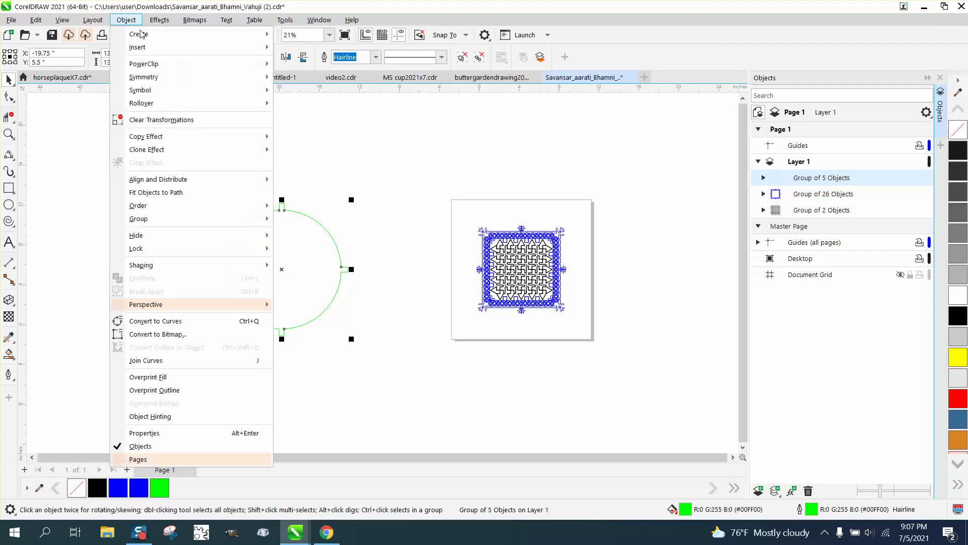
mouse_move(185, 225)
left_click(299, 234)
left_click(347, 58)
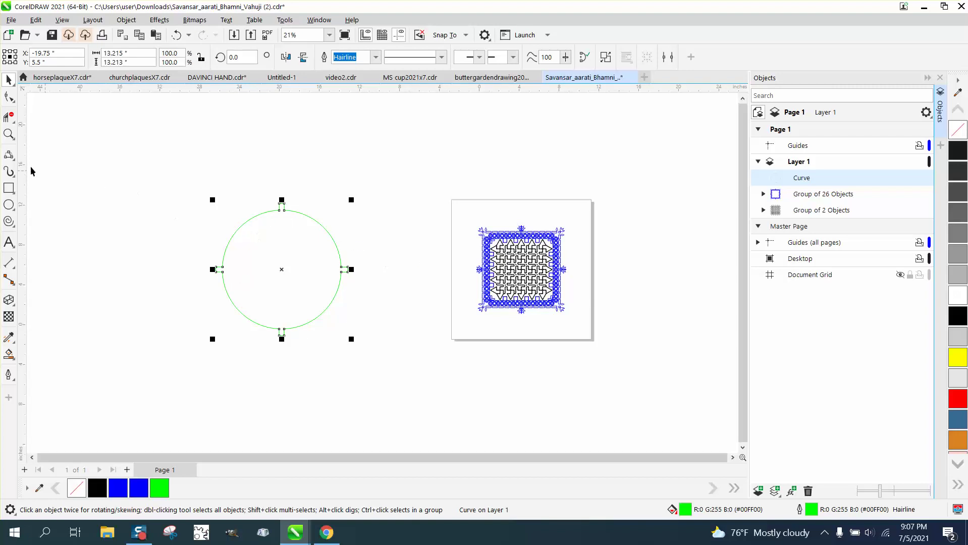
- Zoom in on the design and nudge the welded circle right around the frame and pattern
left_click(8, 134)
left_click_drag(400, 211, 608, 297)
left_click_drag(343, 219, 445, 257)
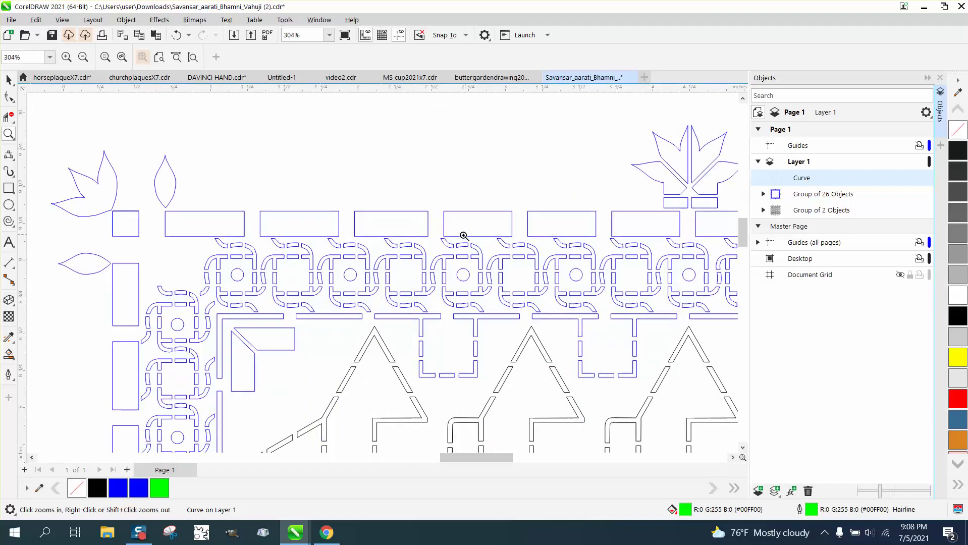
scroll(232, 235, "down", 2)
scroll(297, 243, "down", 5)
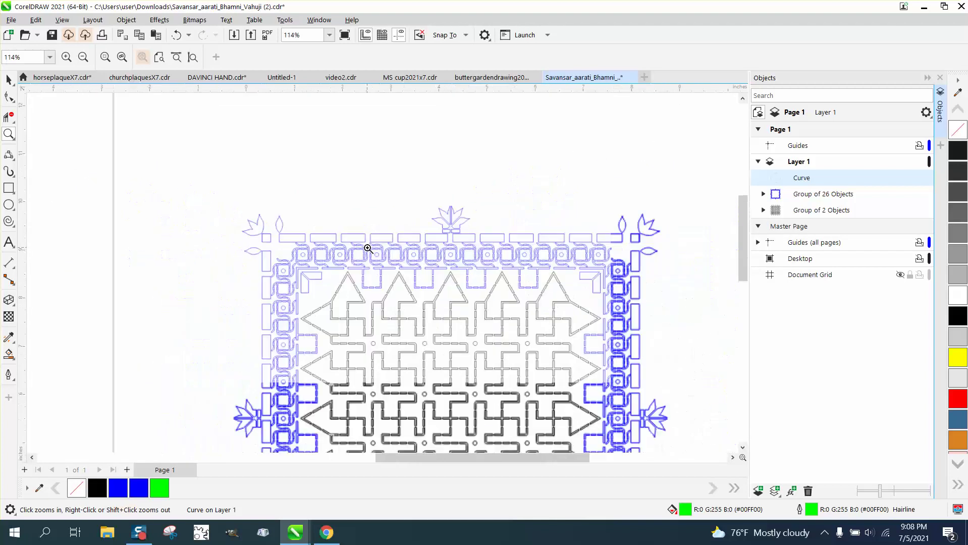
scroll(363, 251, "down", 3)
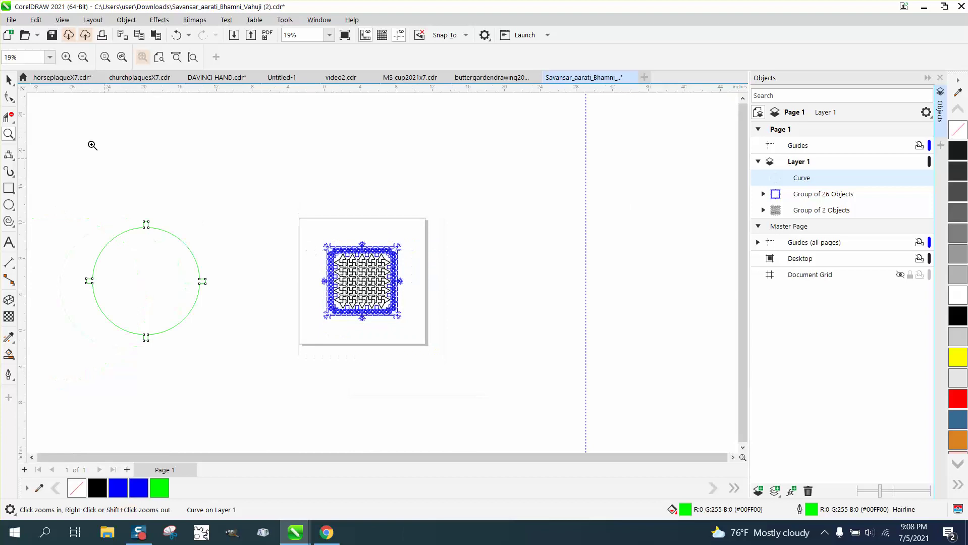
left_click(9, 79)
key("Right")
key("Right")
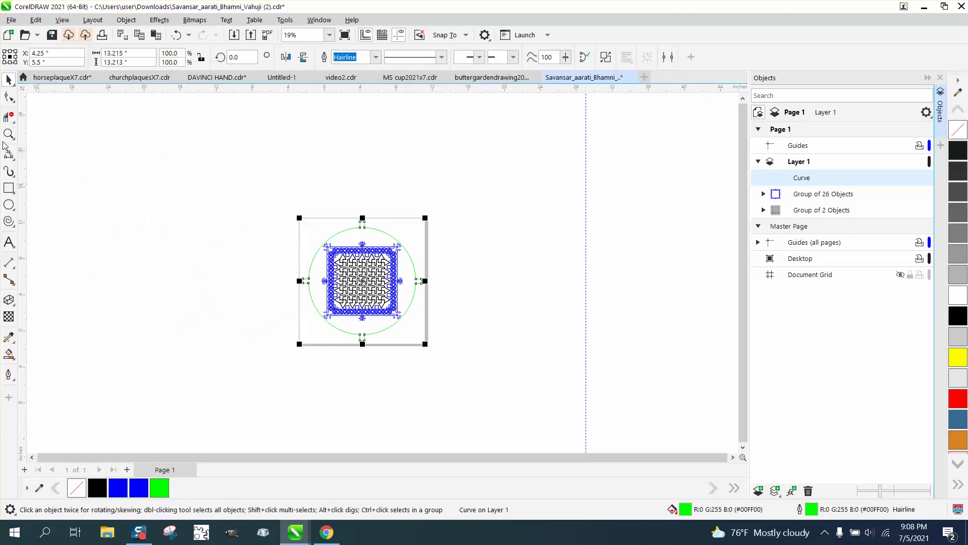
- Zoom in on the reassembled plaque to check its upper-right border
left_click(9, 134)
left_click_drag(284, 212, 502, 376)
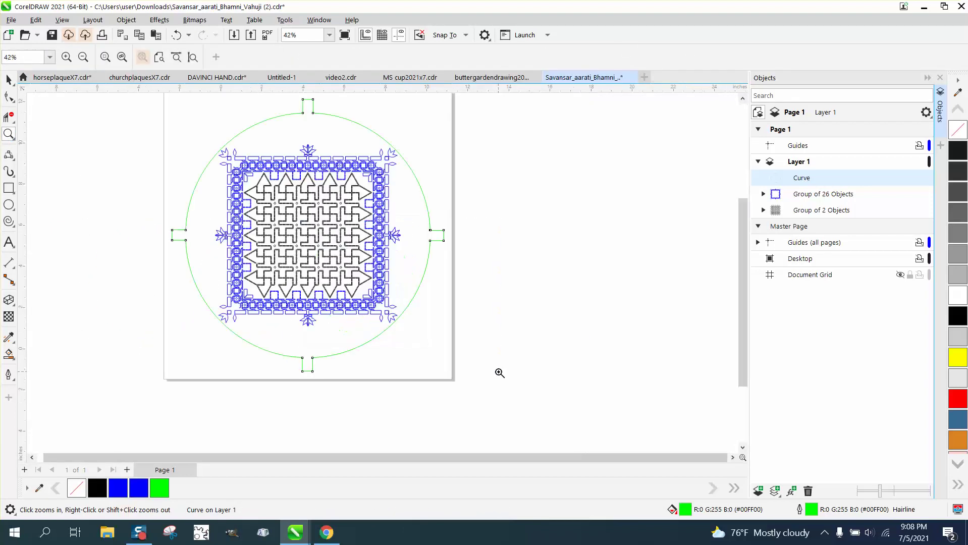
left_click_drag(334, 157, 423, 212)
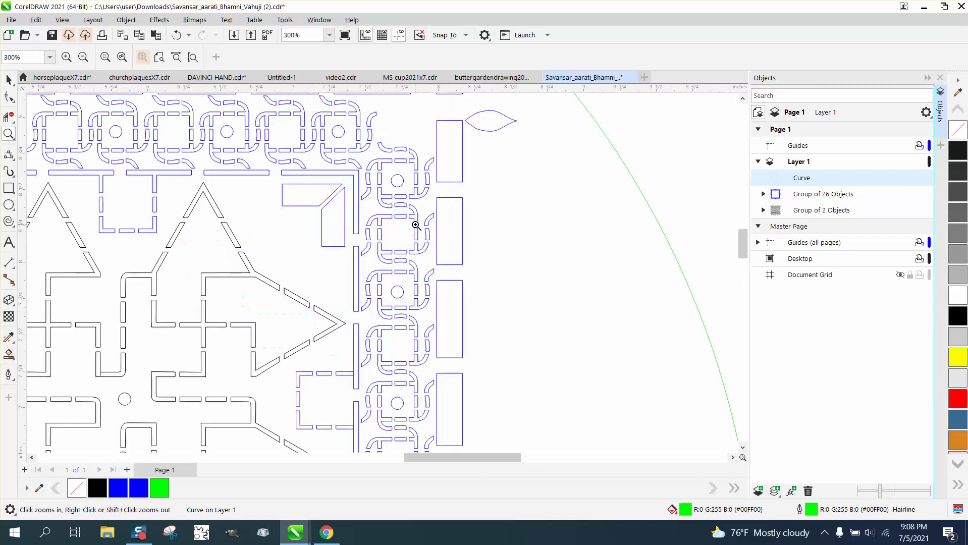
scroll(415, 225, "down", 5)
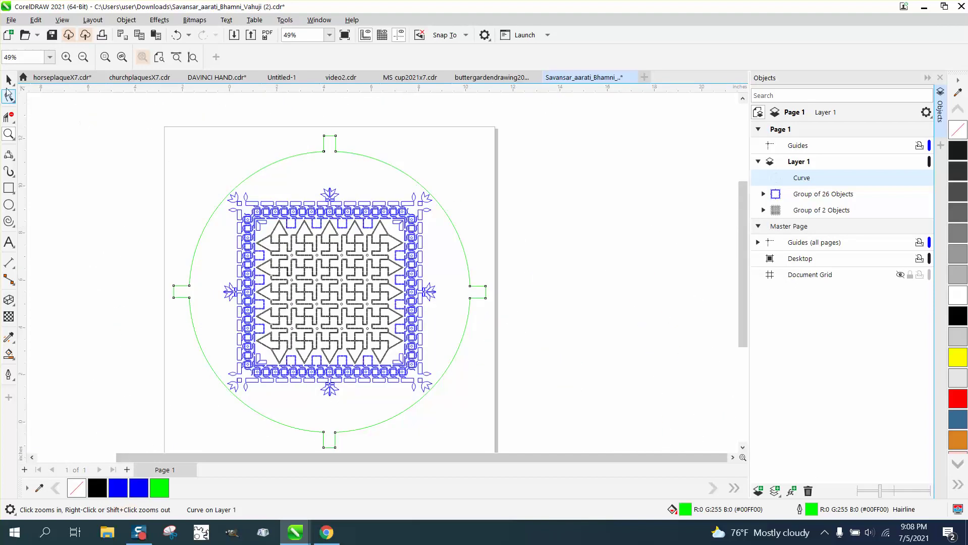
left_click(8, 81)
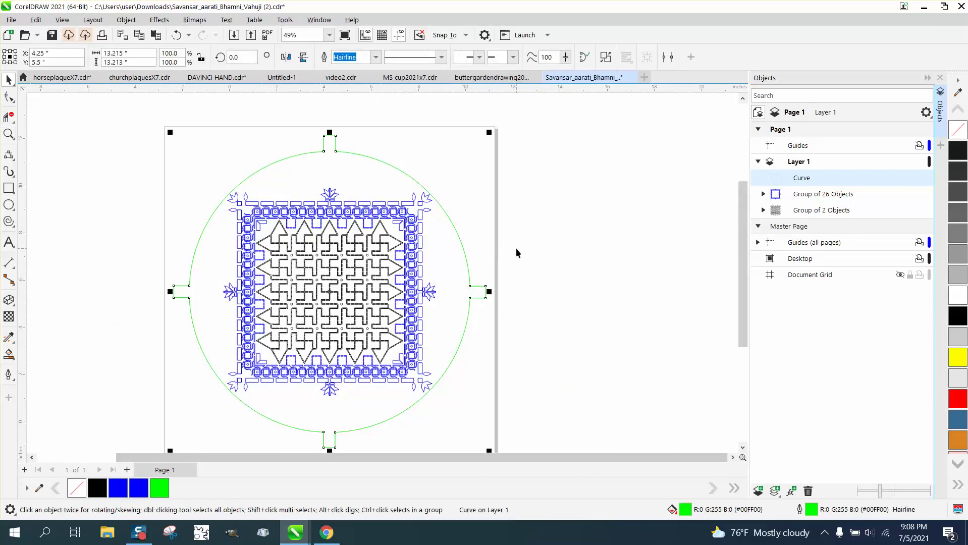